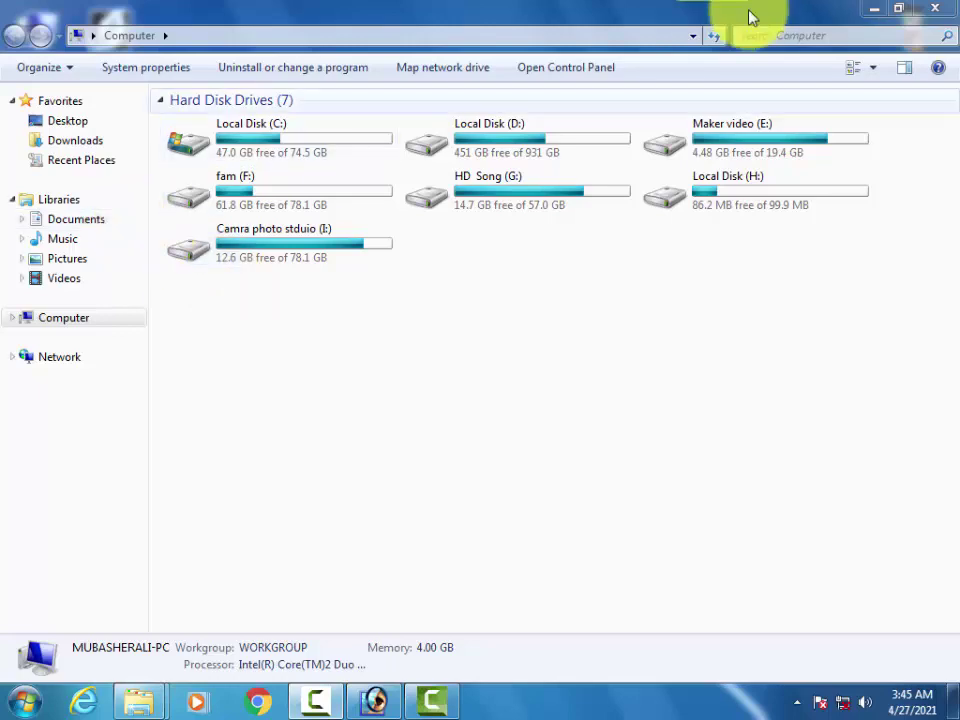
Step: Bring the Photoshop window back from the taskbar and restore it
left_click(874, 10)
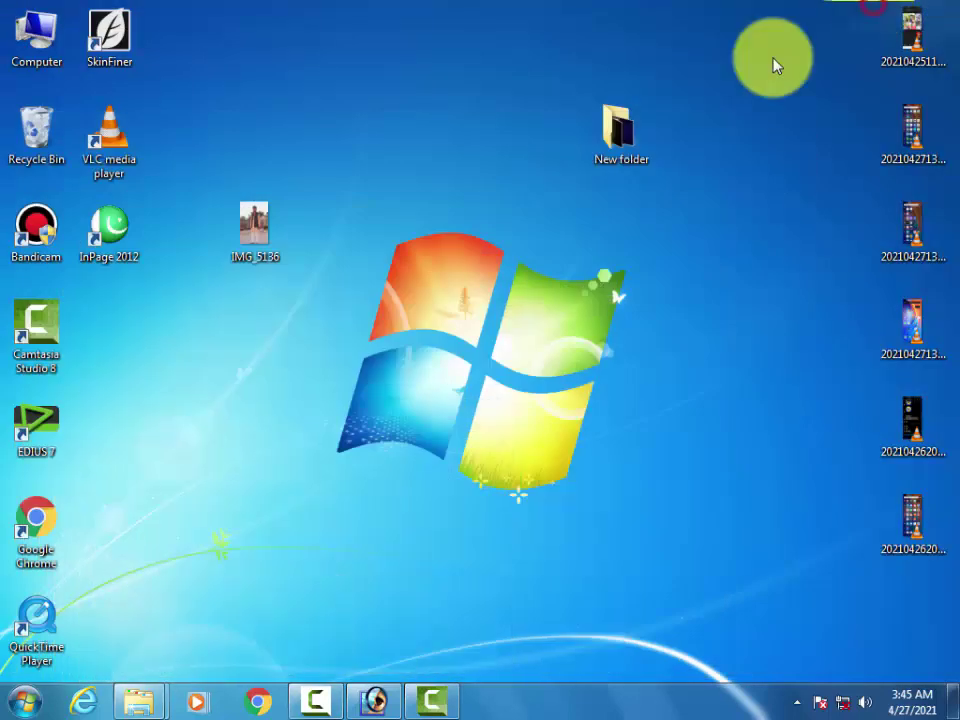
left_click(319, 702)
left_click(376, 704)
left_click_drag(376, 704, 499, 527)
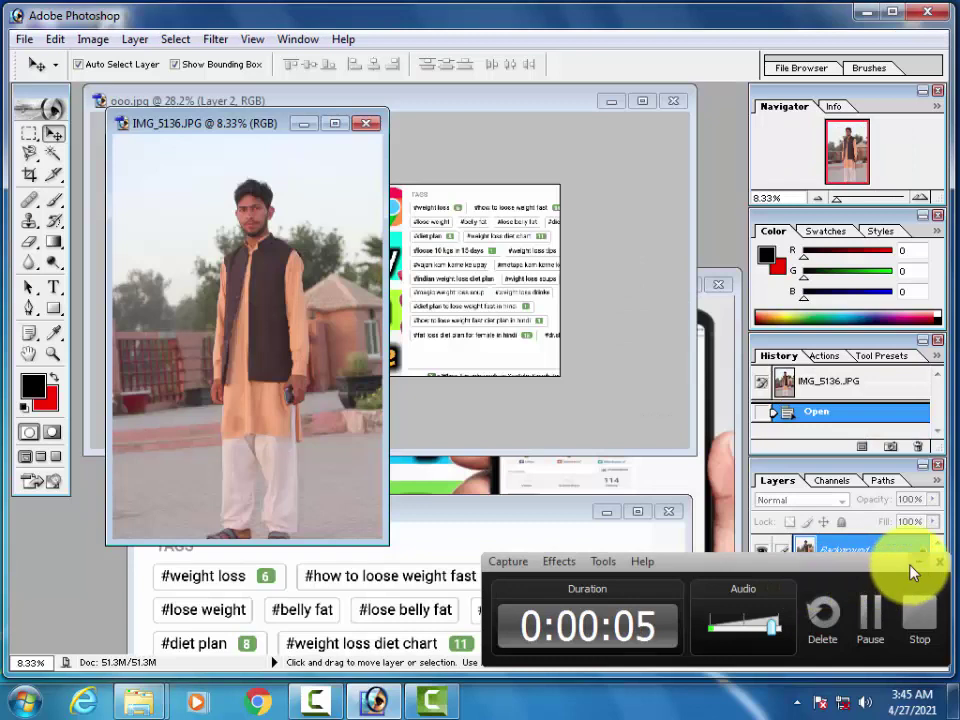
left_click(916, 562)
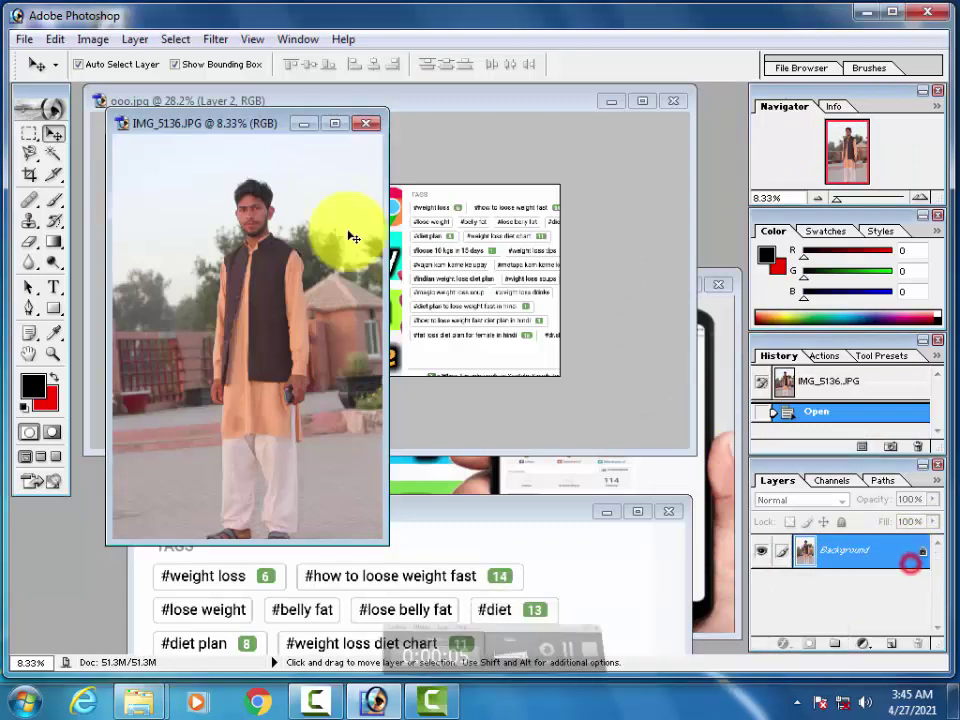
Step: Maximize IMG_5136.JPG, zoom in, and pan with the Hand tool to centre the man's face
left_click(335, 123)
key("ctrl+0")
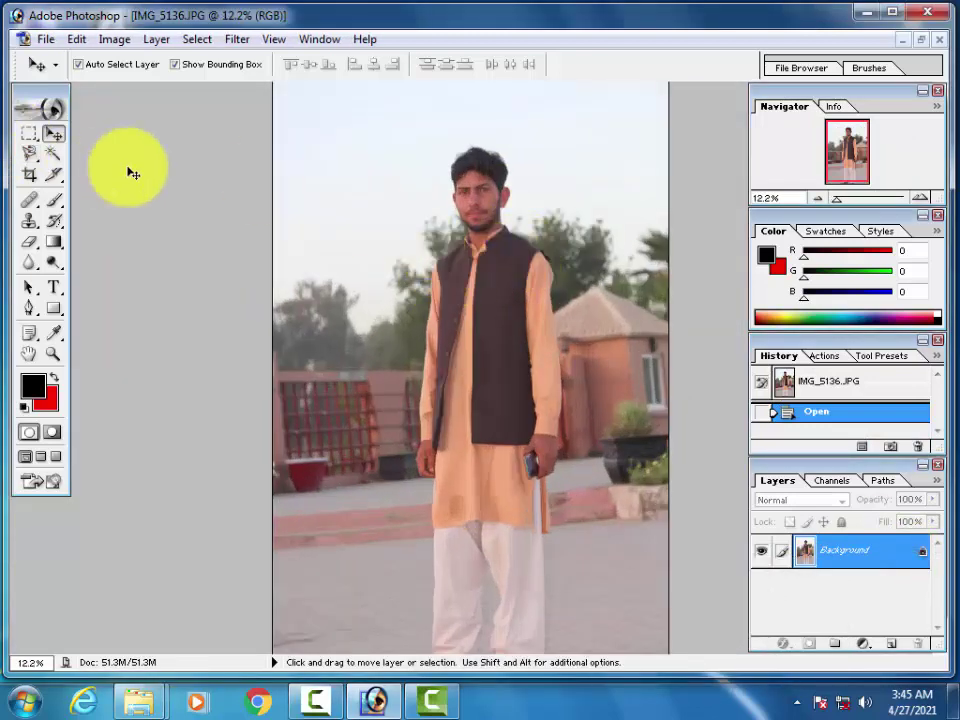
key("ctrl+plus")
key("ctrl+plus")
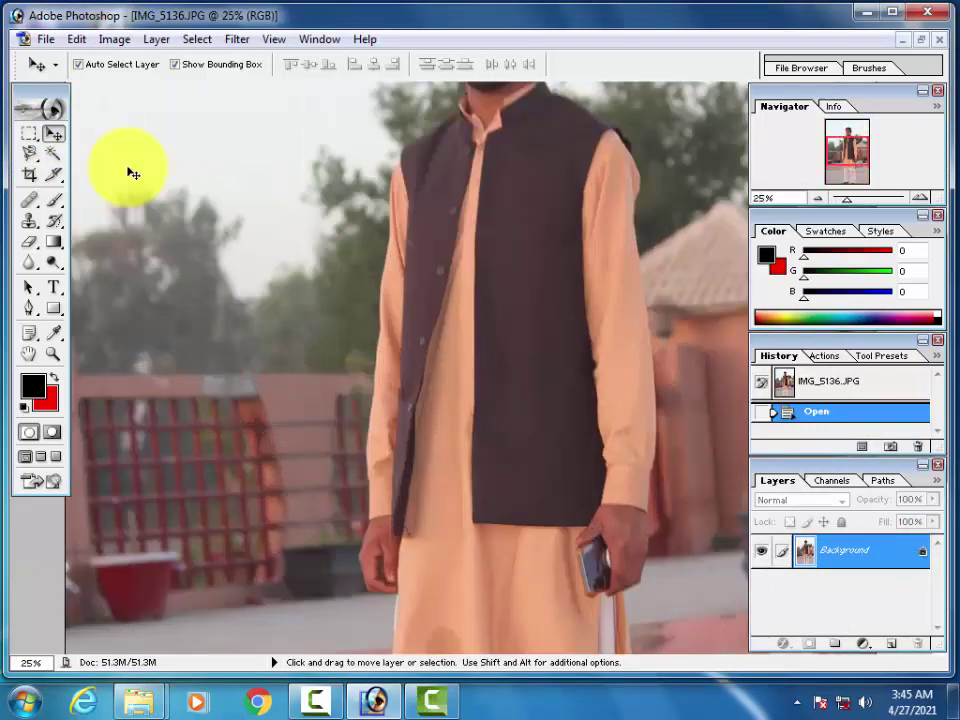
key("ctrl+plus")
left_click(28, 353)
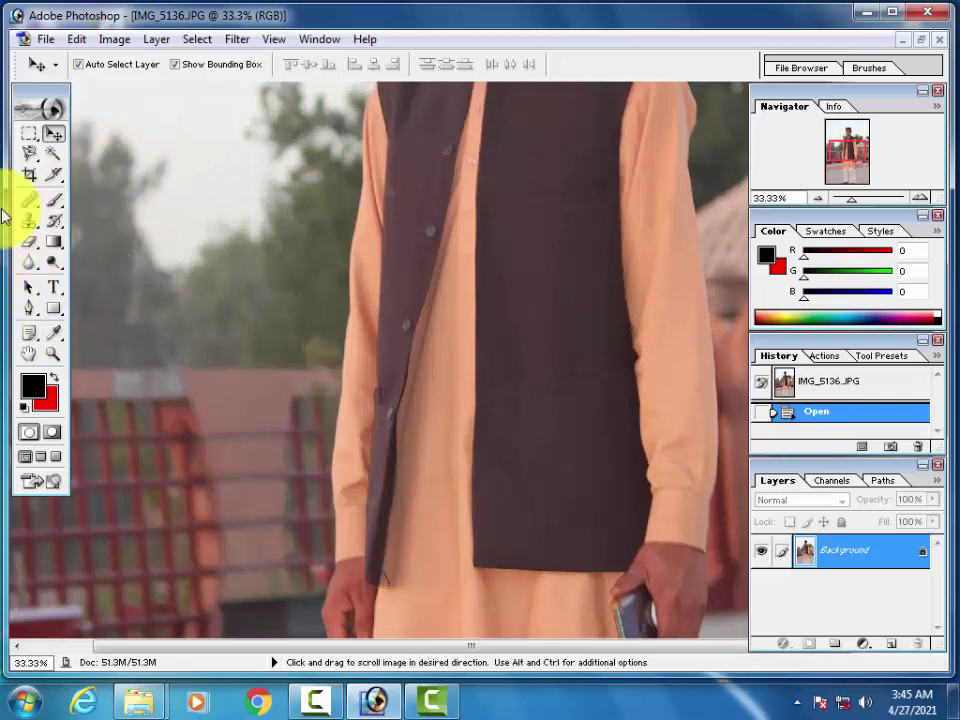
left_click_drag(356, 208, 228, 535)
left_click_drag(358, 386, 274, 418)
key("v")
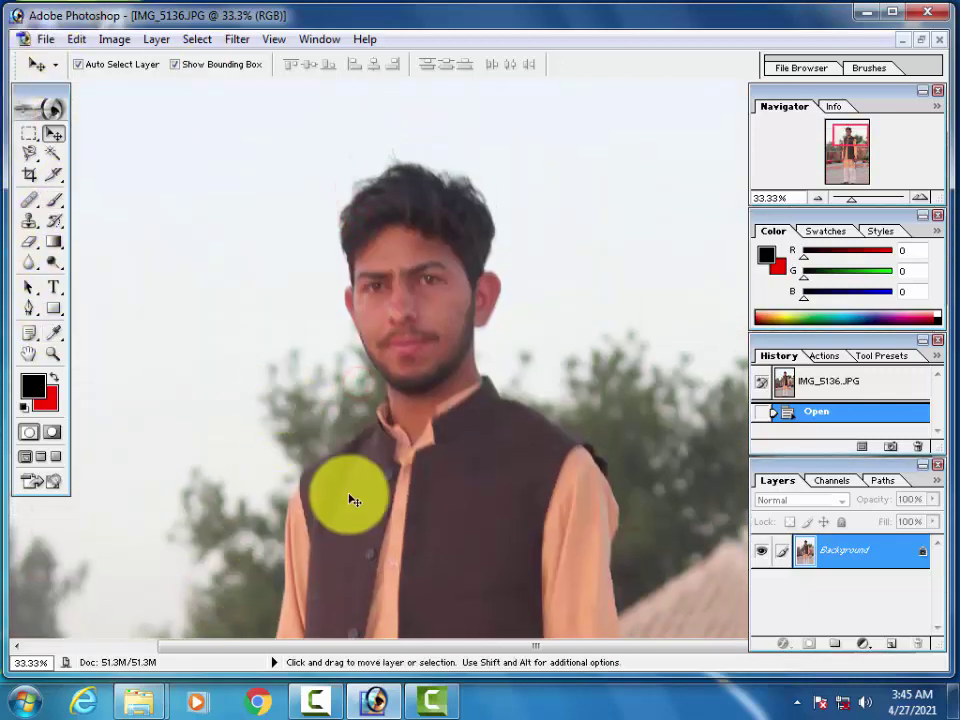
Step: Convert the Background into Layer 0, then close Photoshop without saving
left_click(237, 39)
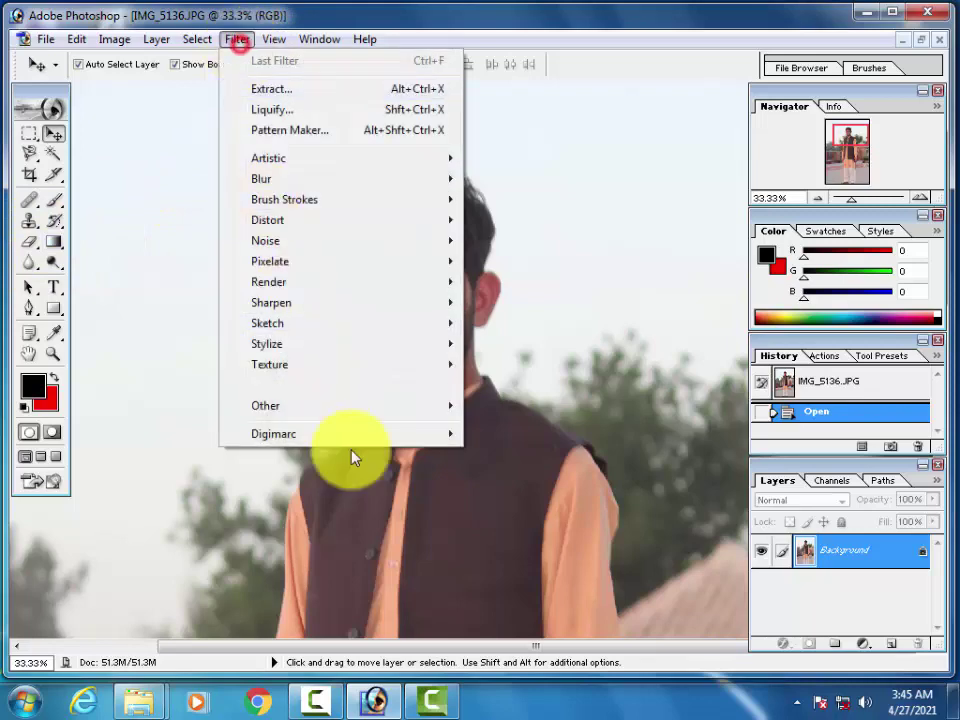
left_click(722, 338)
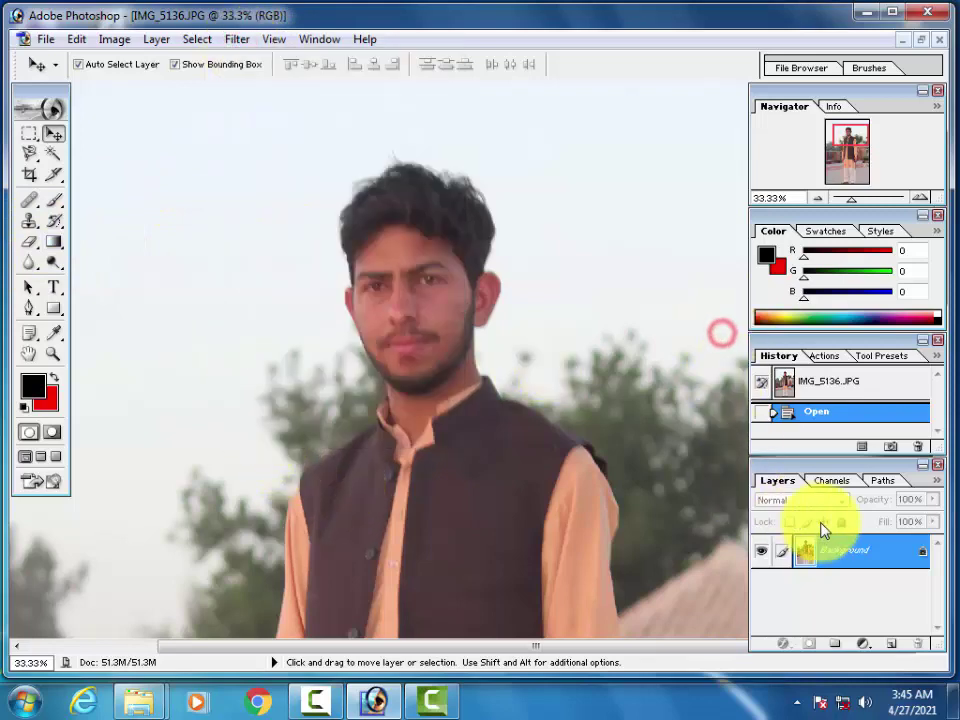
double_click(835, 545)
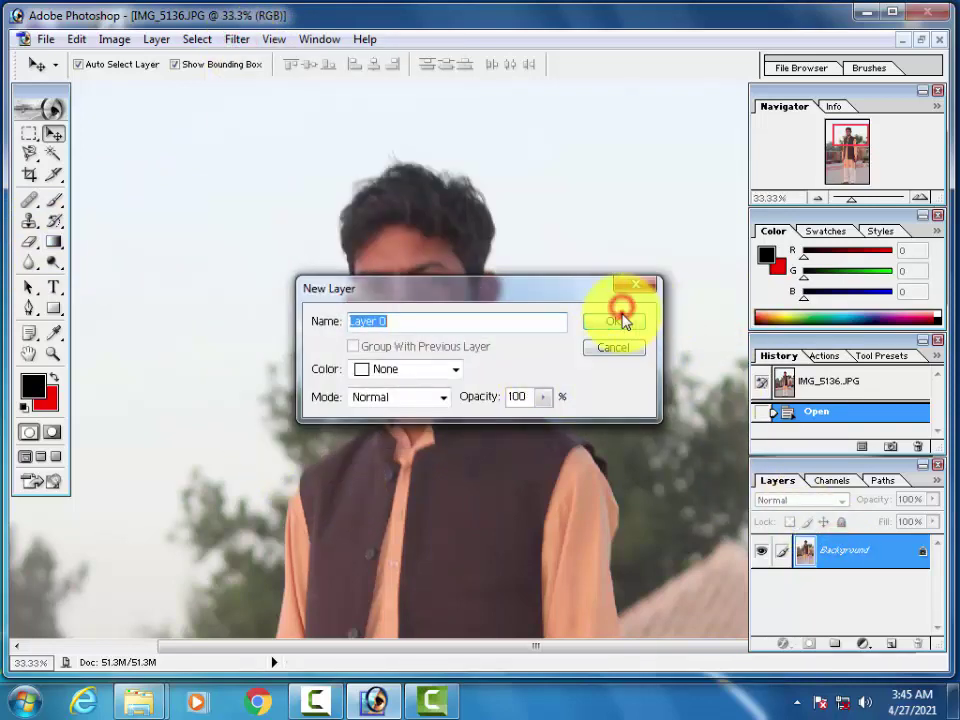
left_click(622, 318)
left_click(937, 12)
left_click(425, 270)
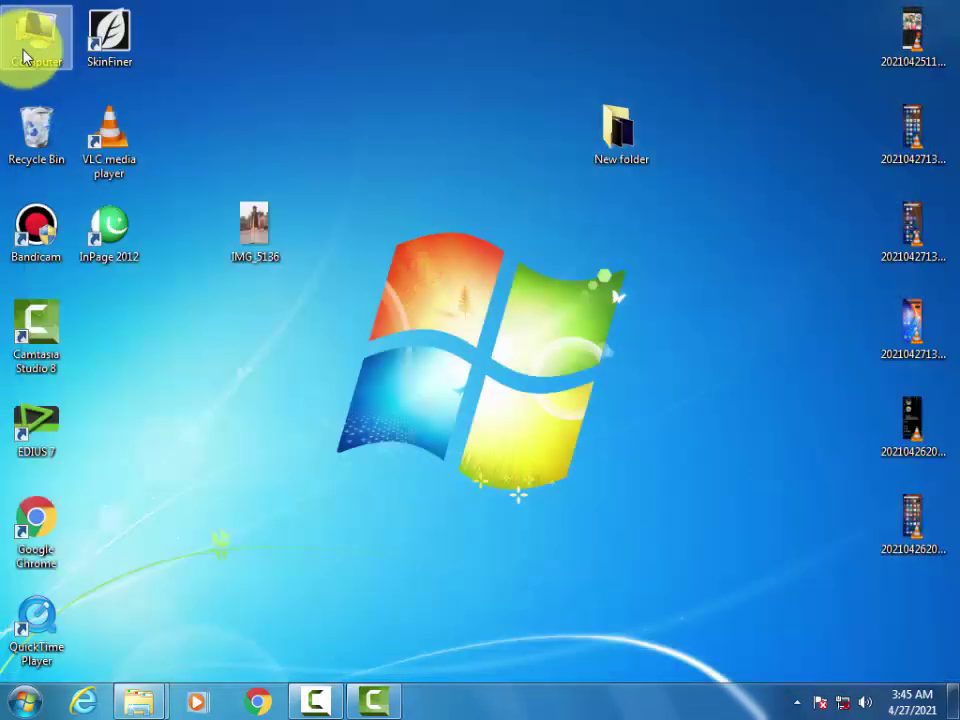
Step: Browse Computer to D:\SOFTWAR\softwer and look inside its Filters folder
double_click(22, 48)
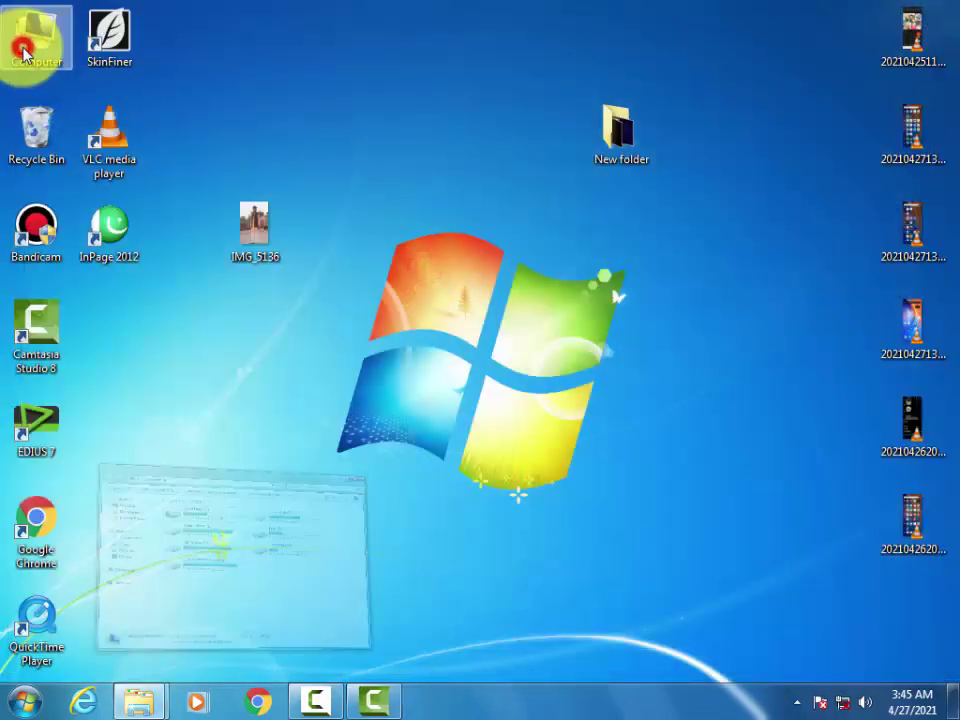
left_click(716, 36)
double_click(460, 155)
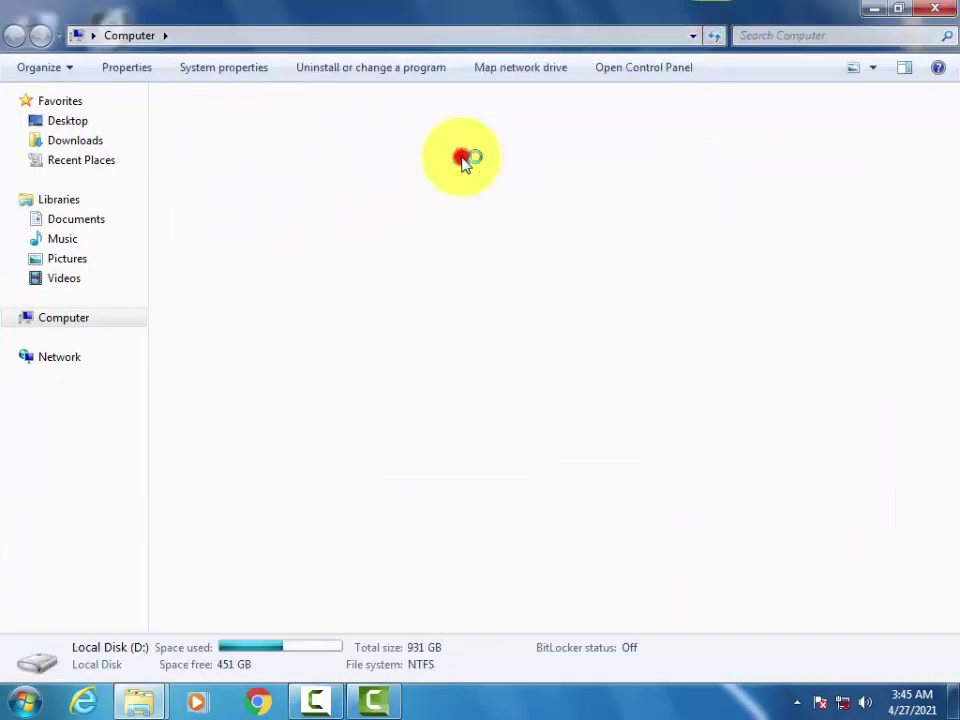
double_click(590, 268)
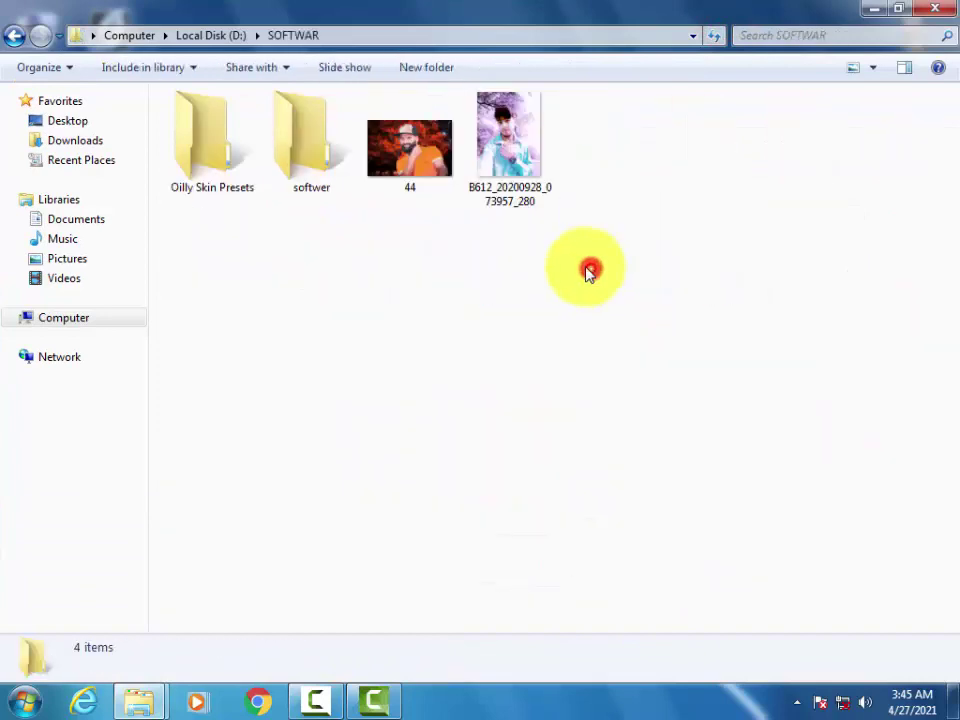
left_click(345, 158)
double_click(345, 158)
double_click(429, 155)
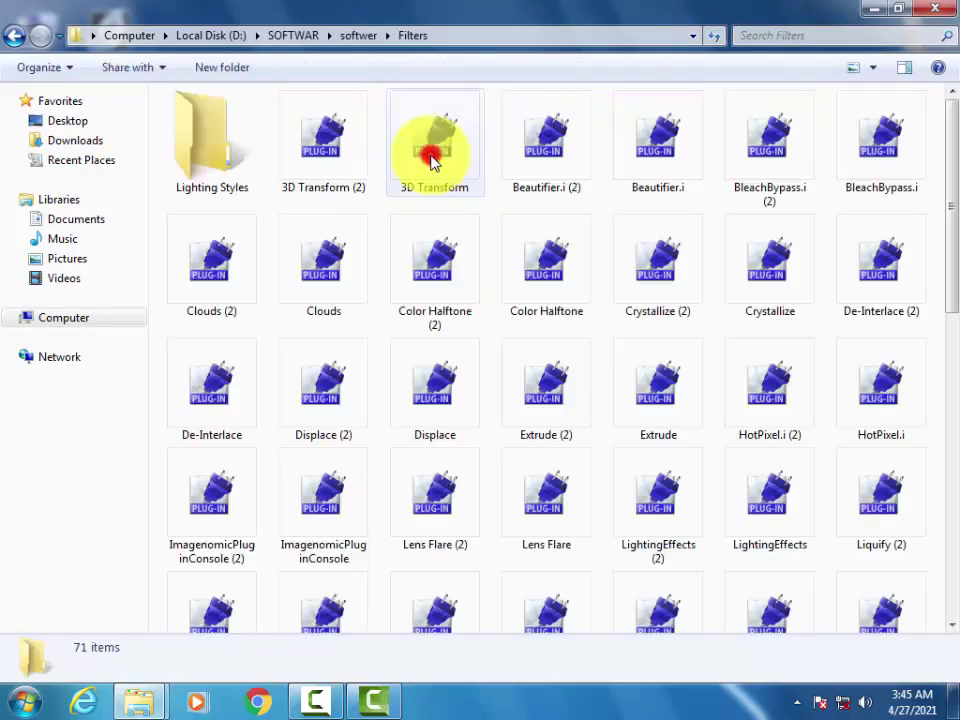
scroll(410, 180, "down", 5)
scroll(398, 200, "up", 10)
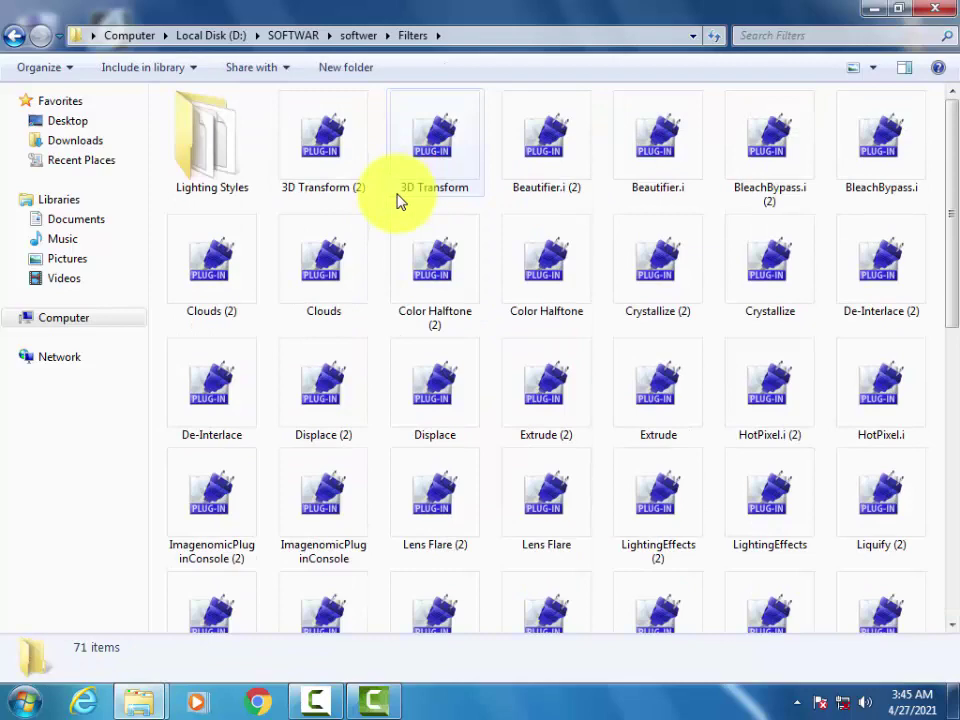
left_click(16, 37)
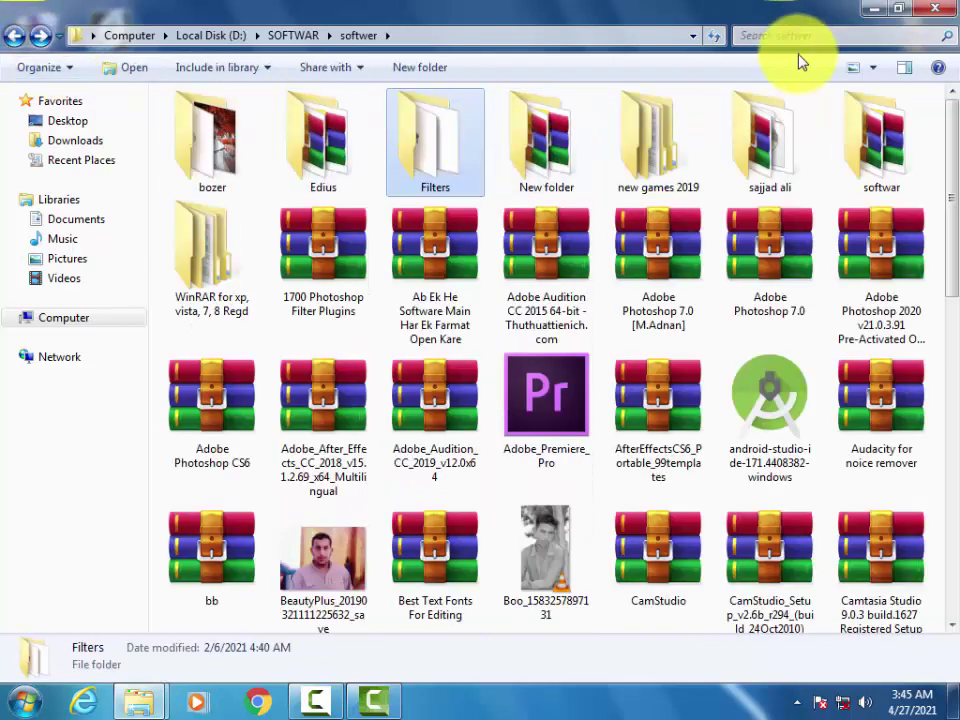
Step: Copy the folder name 'Filters' and search the softwer folder for it
right_click(448, 139)
left_click(503, 511)
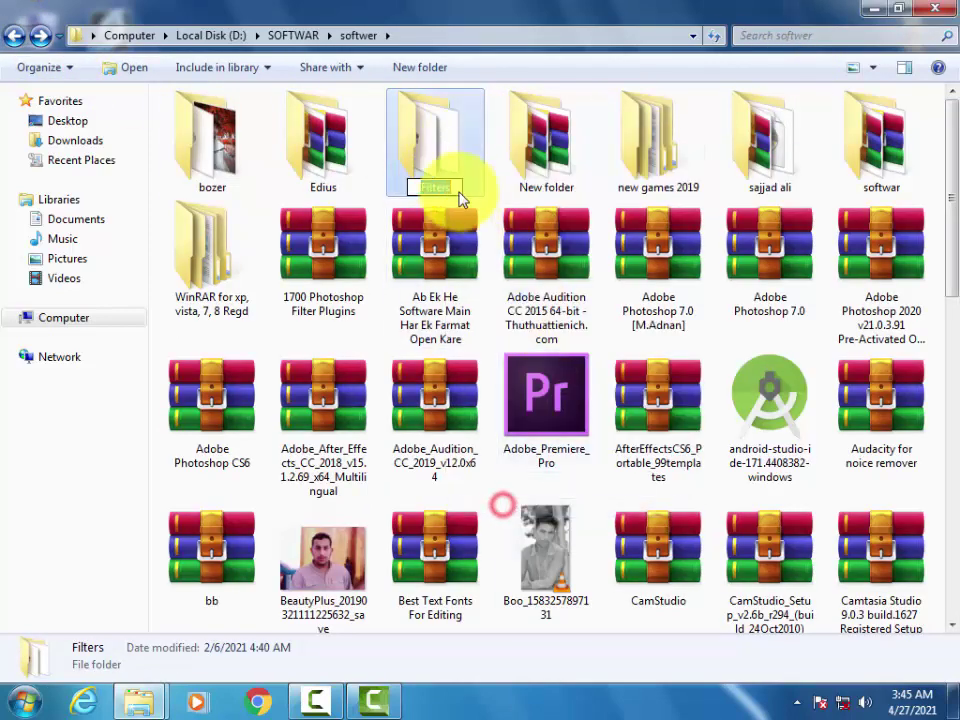
right_click(450, 187)
left_click(484, 244)
left_click(572, 280)
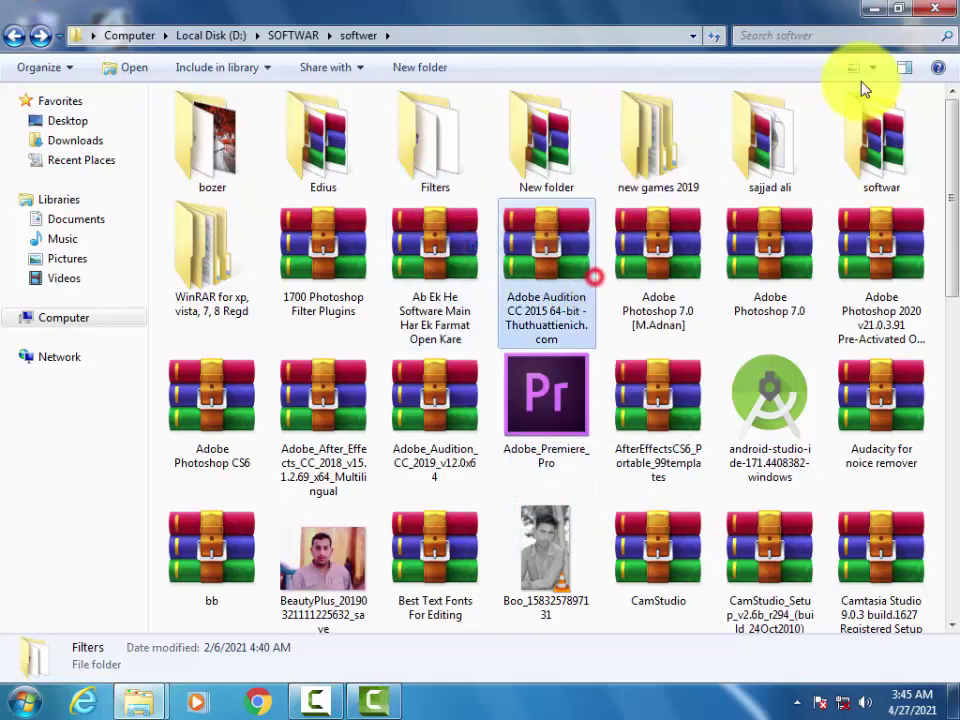
left_click(816, 35)
right_click(816, 35)
left_click(850, 86)
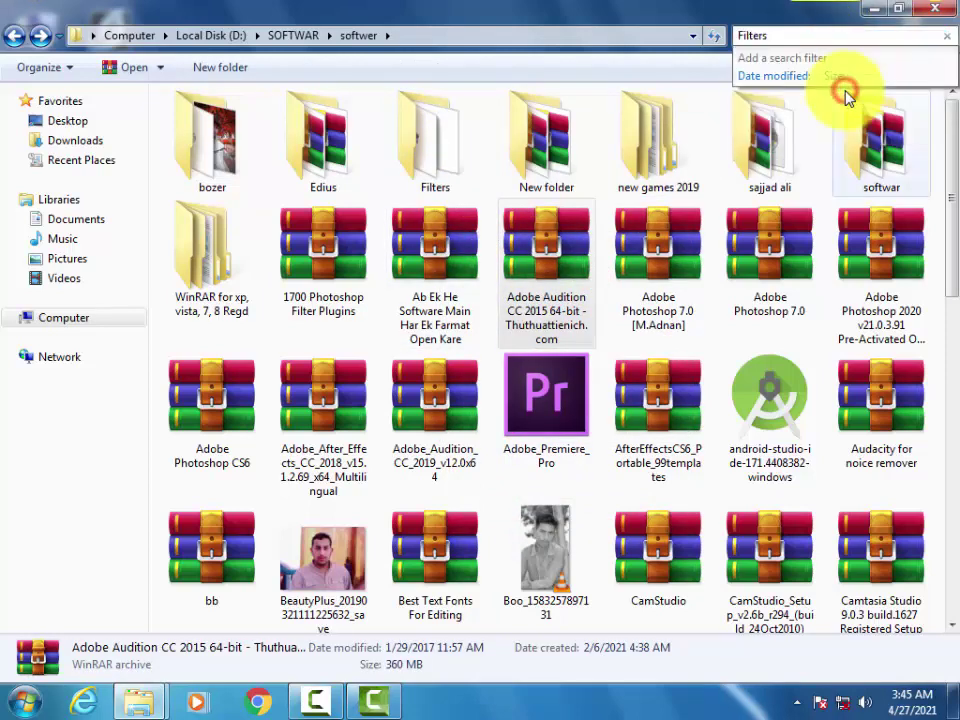
Step: Copy the Filters ZIP archive from the search results
left_click(278, 155)
right_click(278, 155)
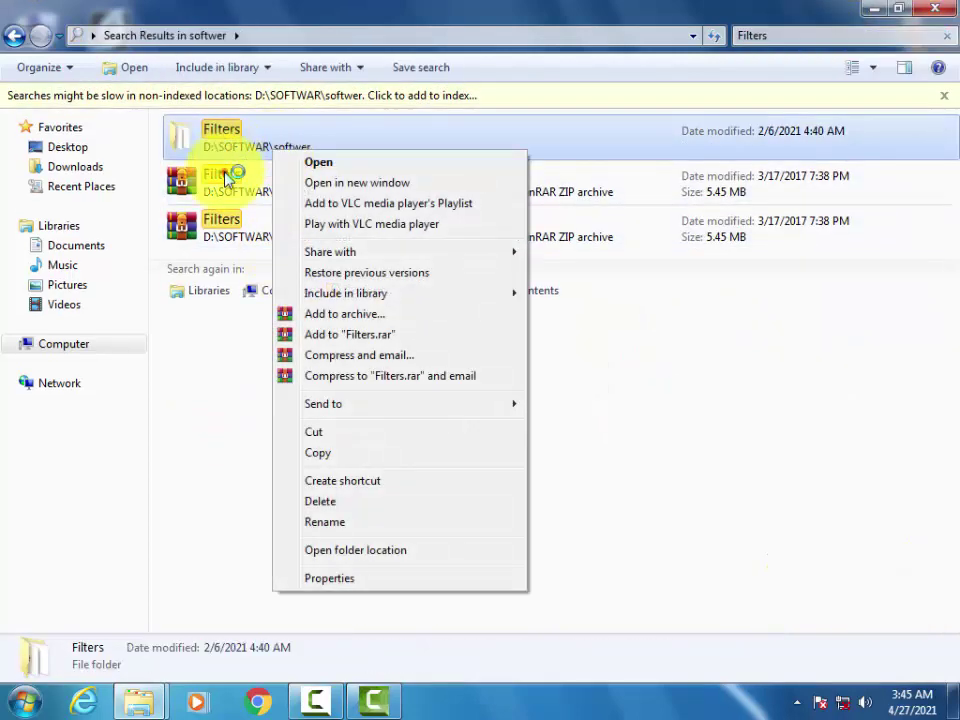
left_click(225, 176)
right_click(225, 175)
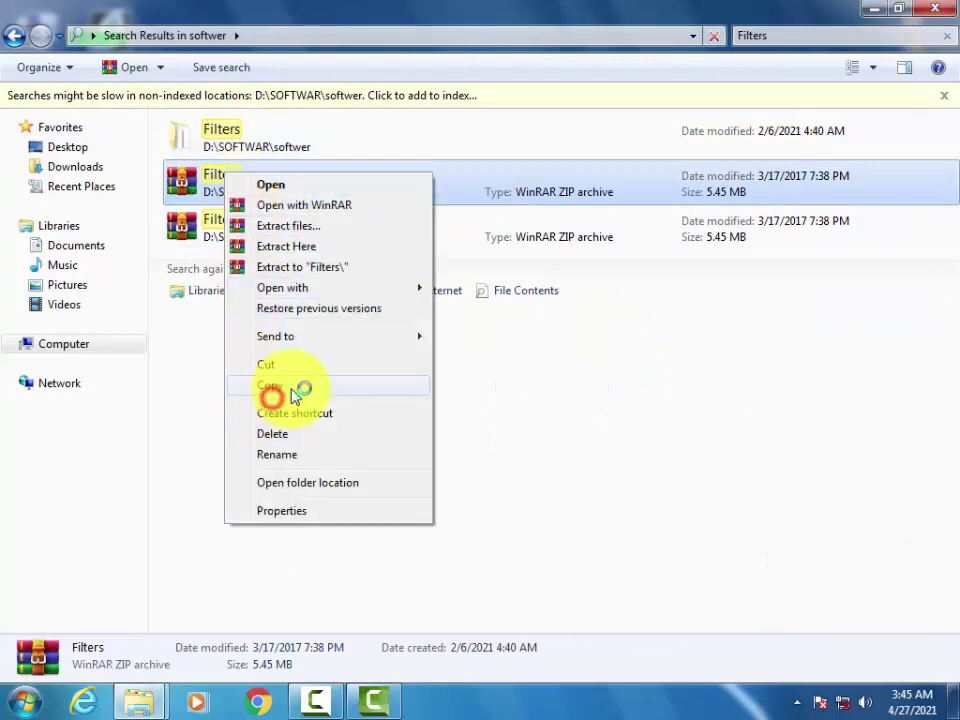
left_click(290, 386)
Step: Paste the Filters ZIP archive onto the desktop and refresh the desktop
left_click(874, 8)
right_click(615, 168)
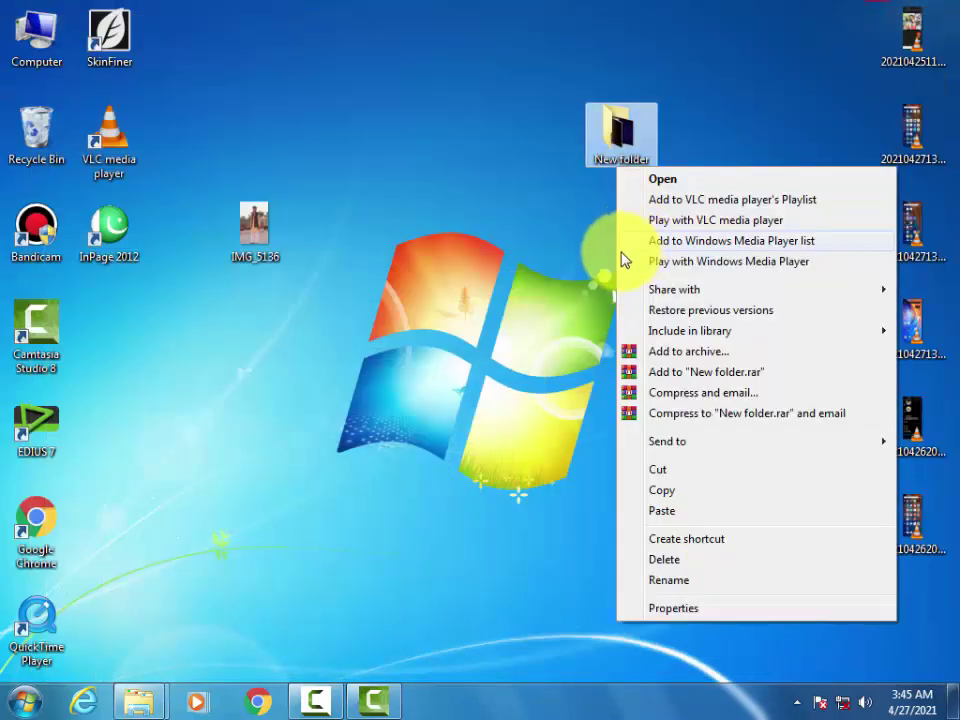
right_click(528, 186)
left_click(575, 268)
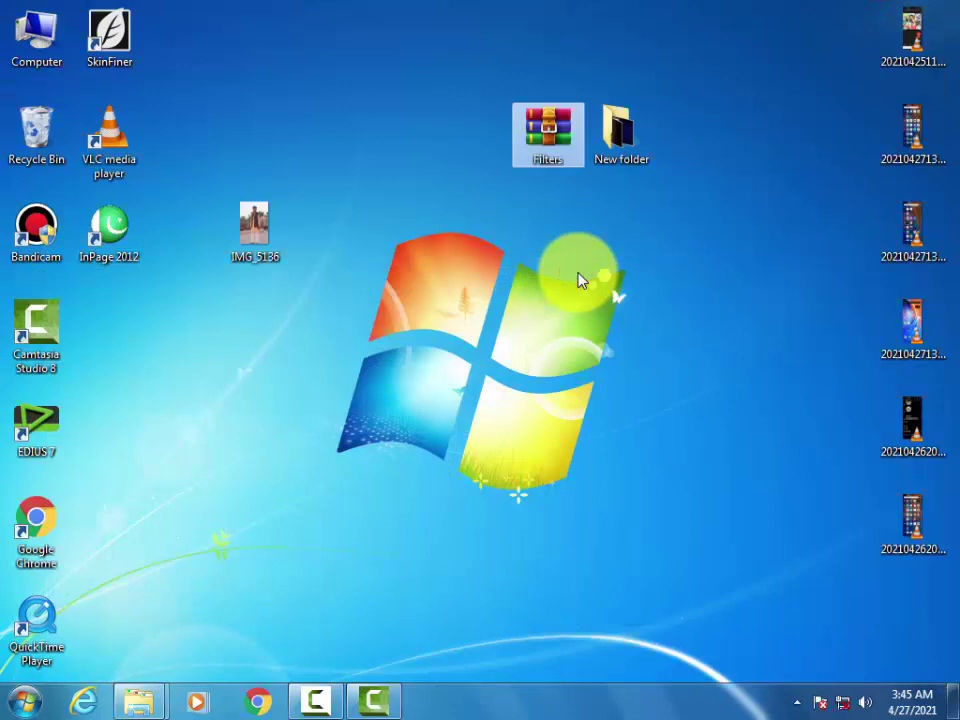
right_click(441, 182)
left_click(466, 230)
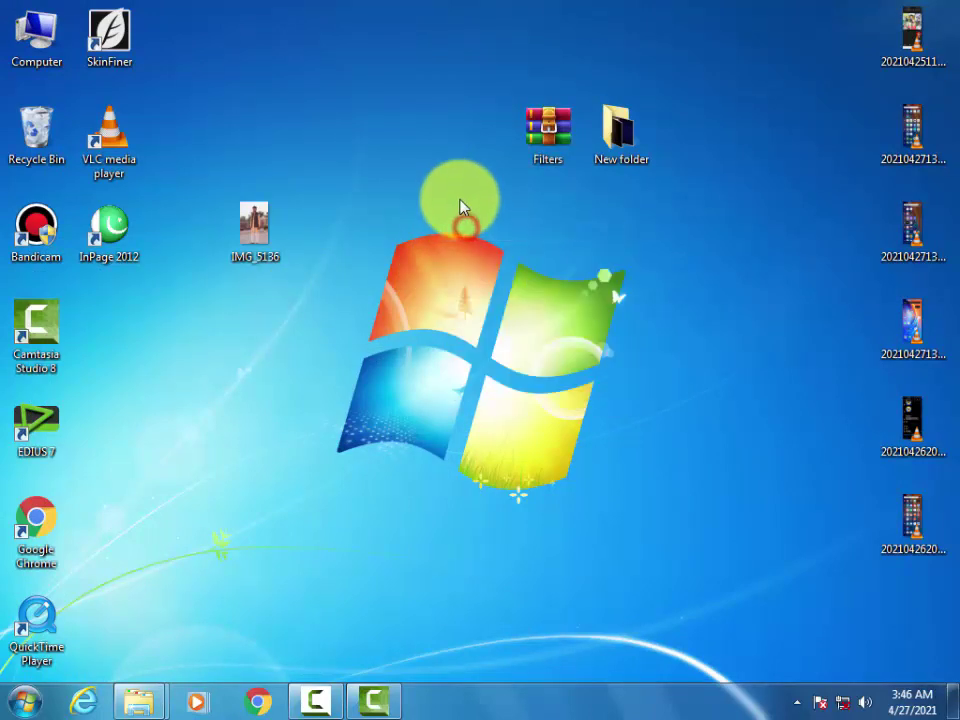
Step: Extract the Filters archive and open the extracted Filters folder
right_click(556, 157)
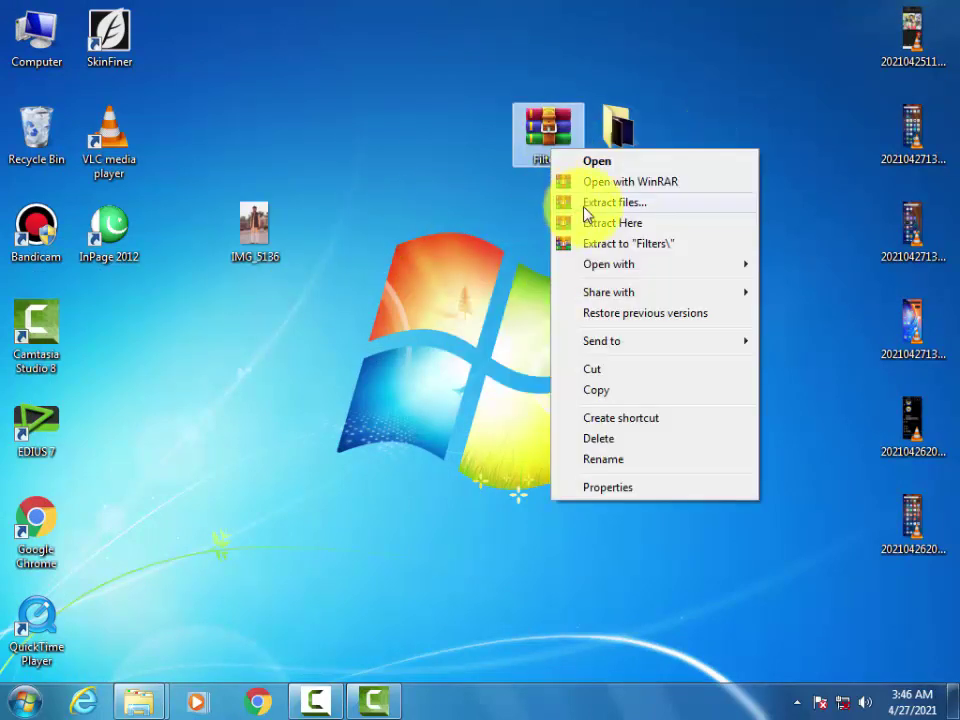
left_click(584, 203)
left_click(534, 561)
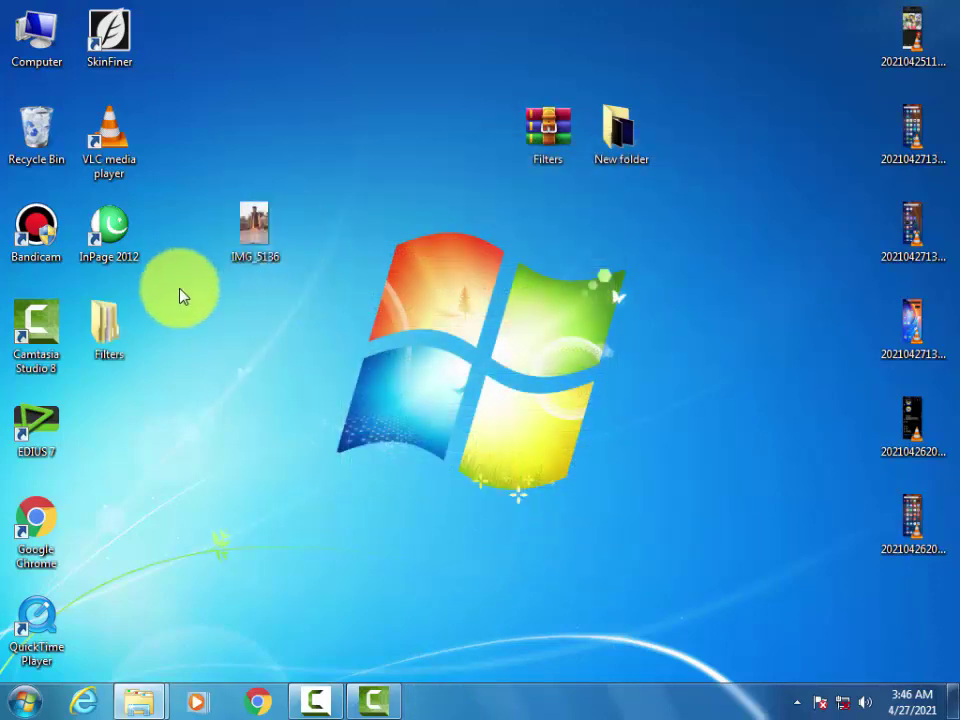
double_click(116, 313)
Step: Select all 42 filter files in the inner Filters folder and check the Key note
double_click(208, 124)
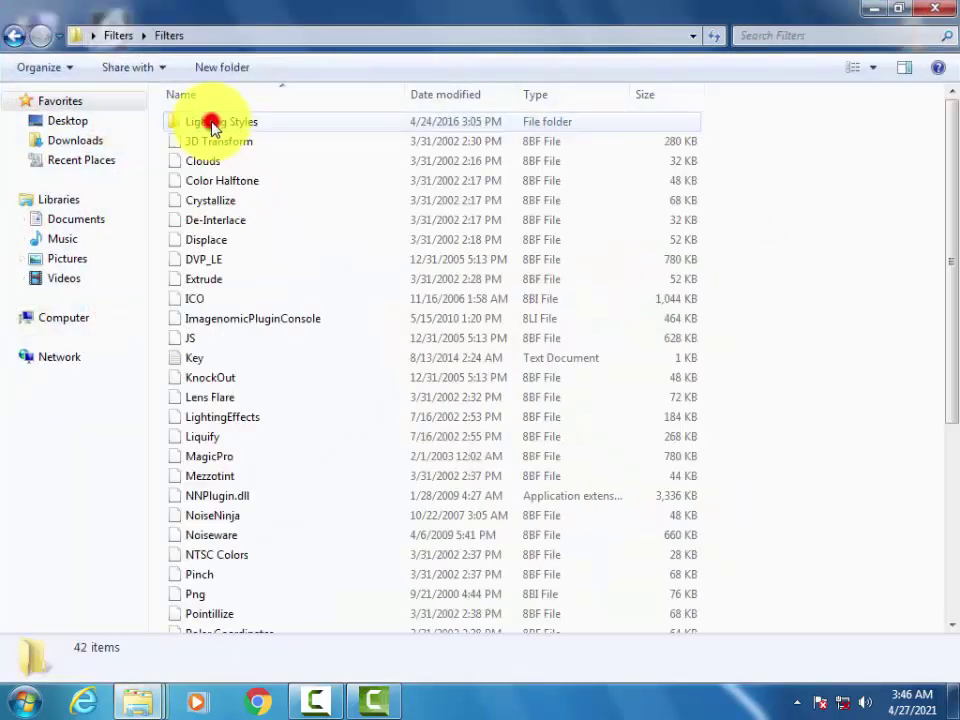
mouse_move(215, 121)
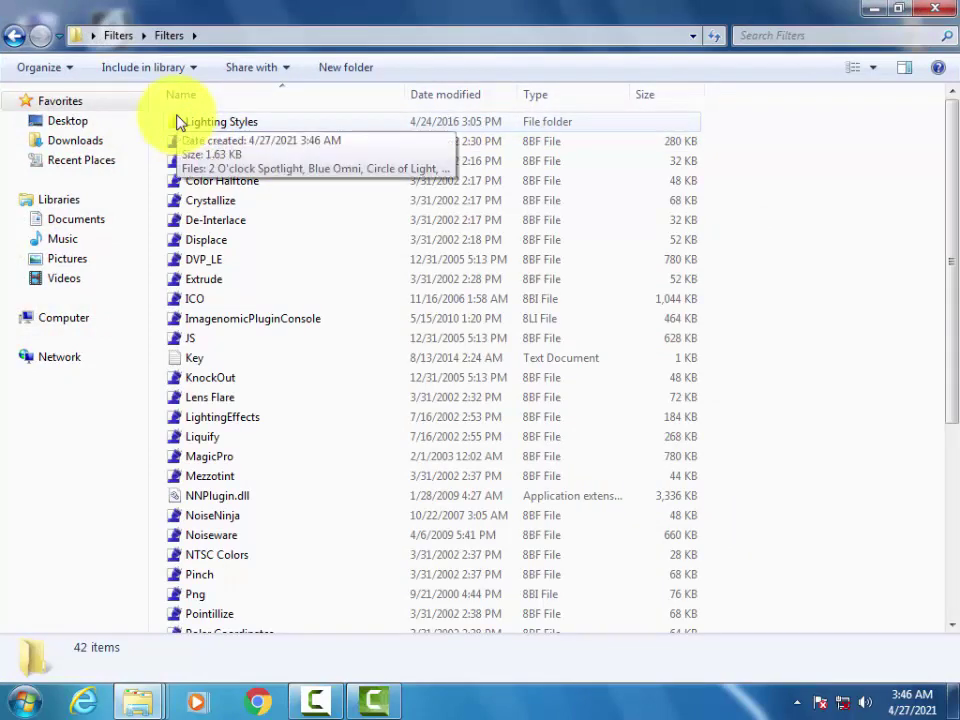
key("ctrl+a")
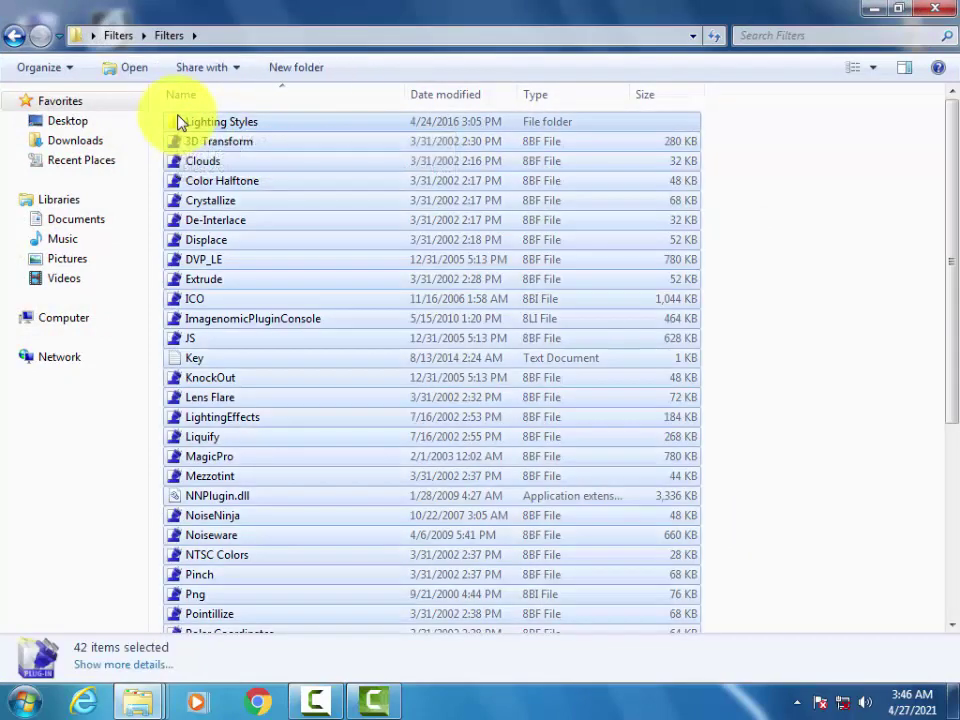
double_click(257, 360)
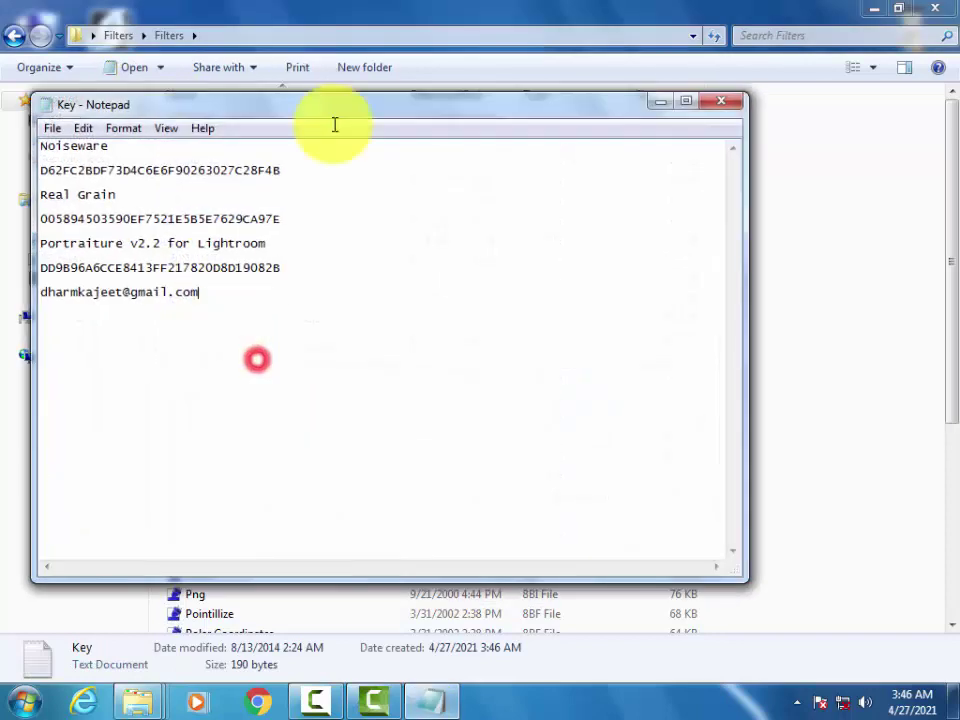
left_click(655, 103)
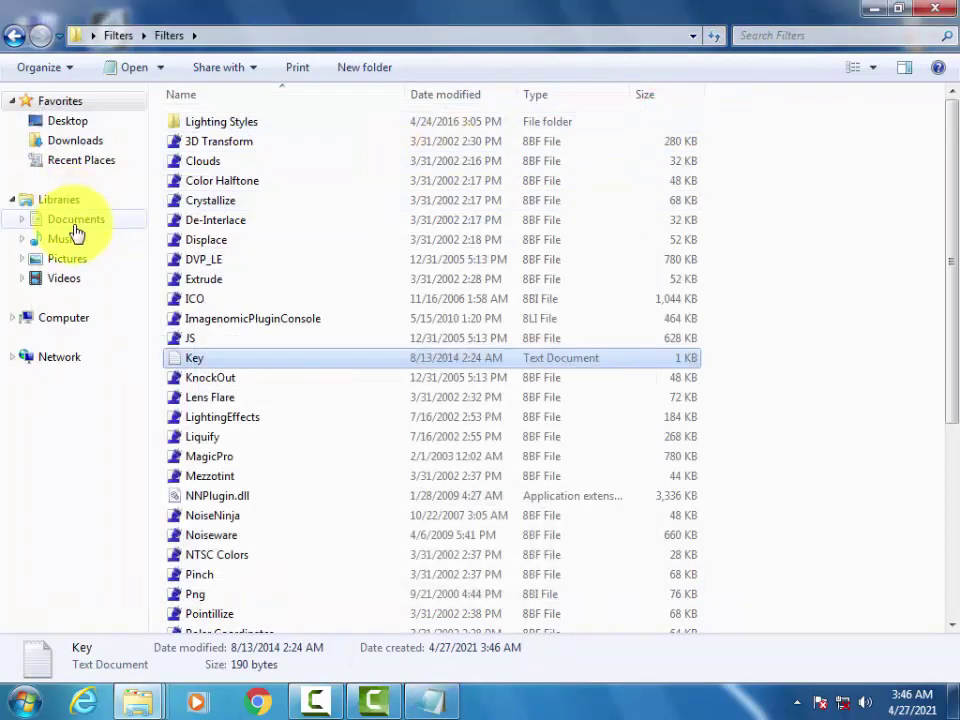
Step: Browse to C:\Program Files (x86)\Adobe\Photoshop 7.0
left_click(70, 315)
double_click(214, 152)
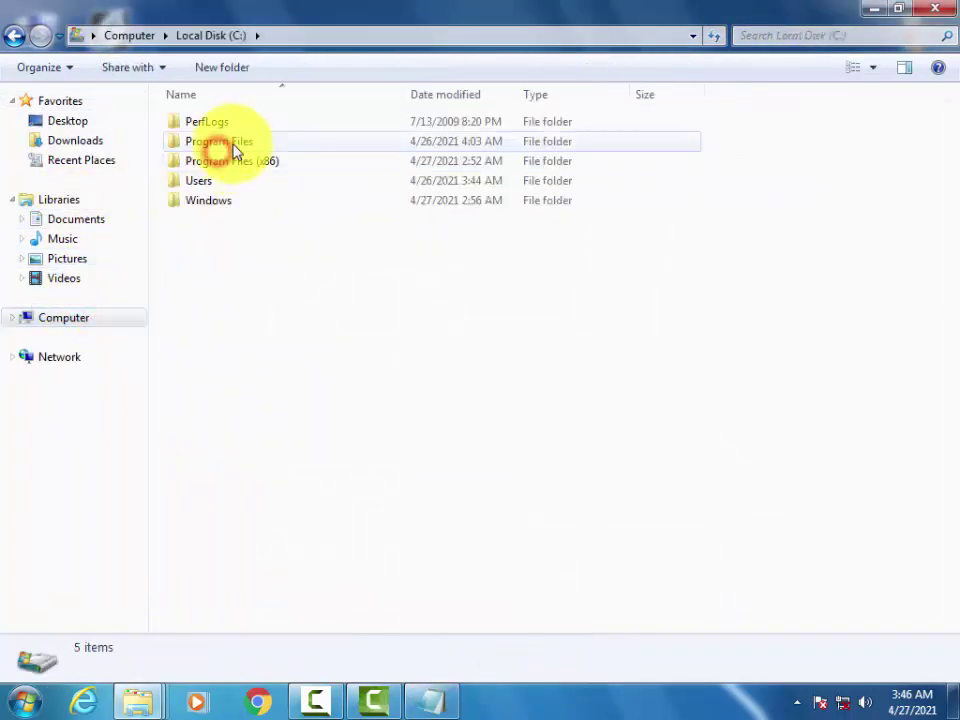
double_click(235, 150)
double_click(208, 119)
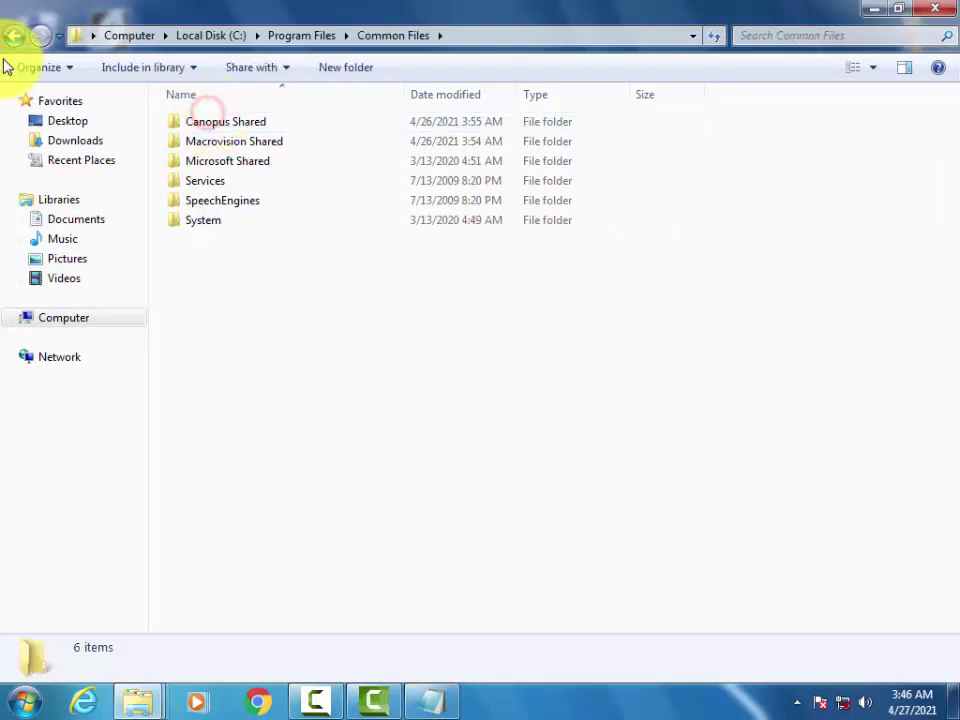
left_click(14, 36)
left_click(14, 36)
double_click(214, 160)
left_click(205, 122)
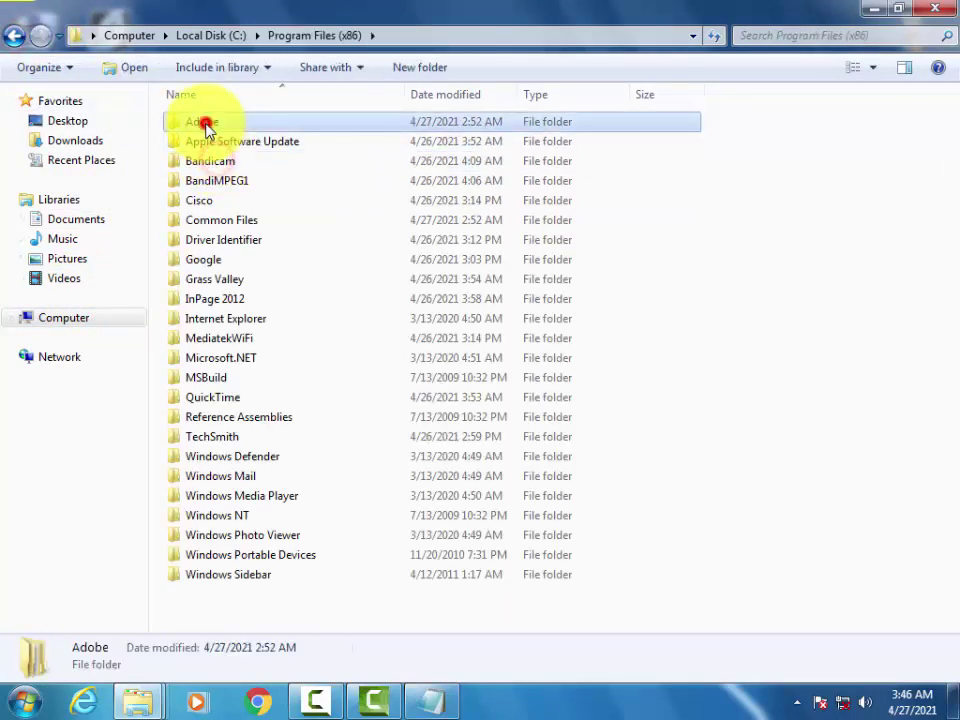
double_click(205, 122)
double_click(249, 124)
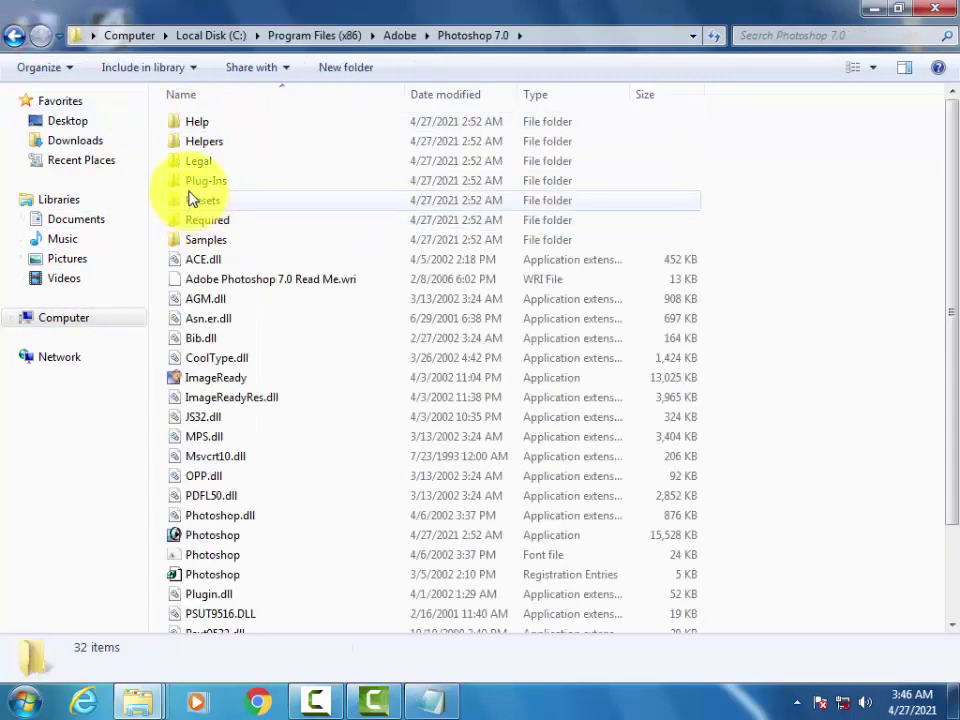
Step: Paste the filters into Plug-Ins\Filters, merging all conflicts, and close Explorer
double_click(205, 181)
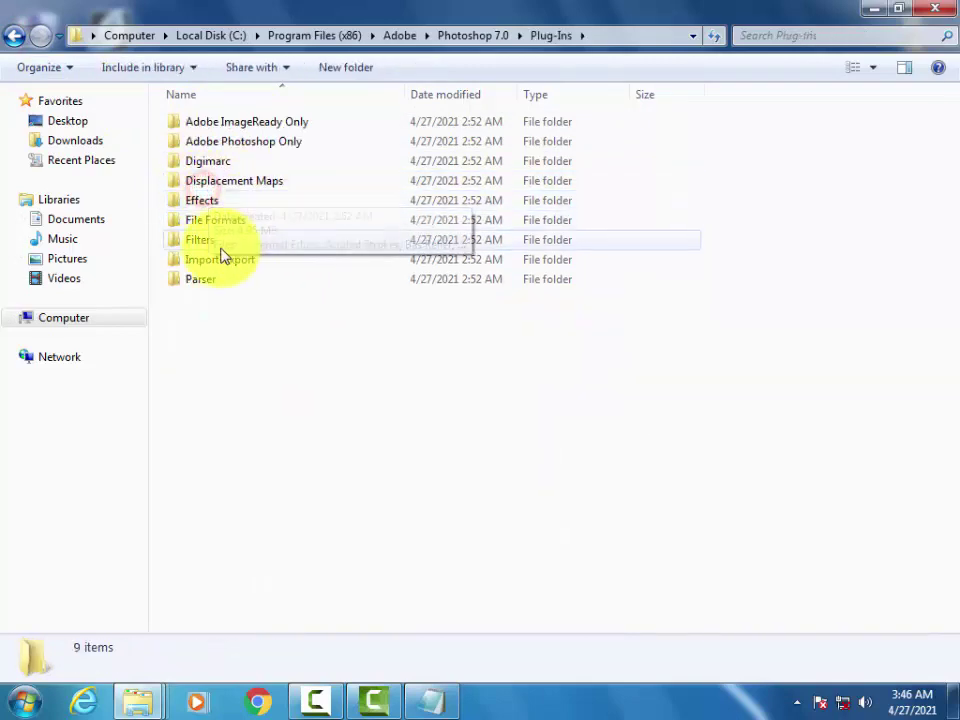
right_click(197, 242)
left_click(255, 570)
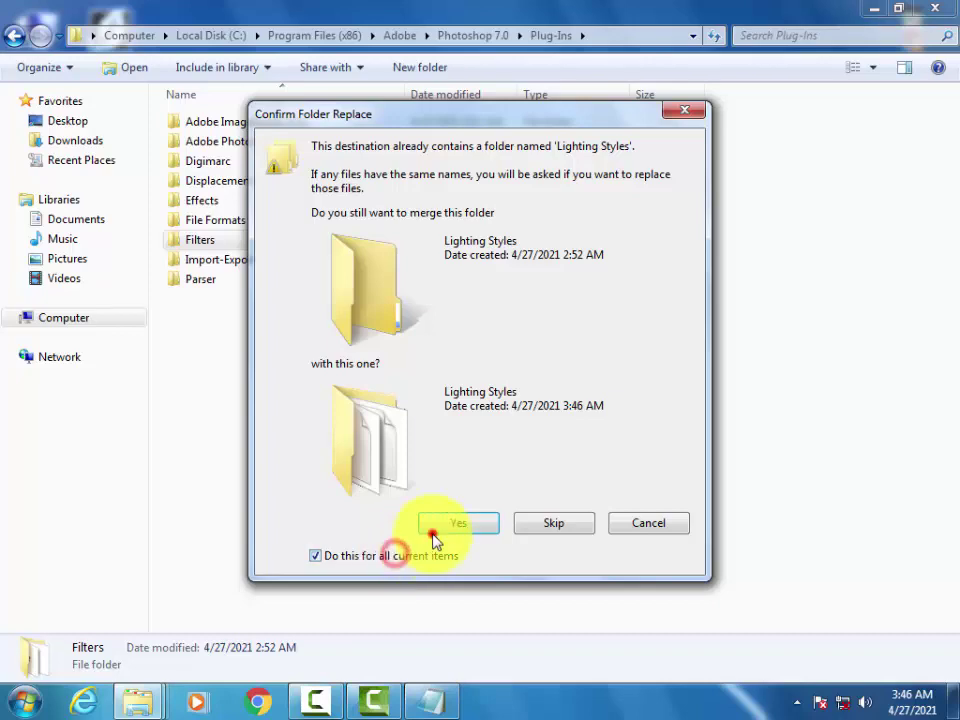
left_click(434, 540)
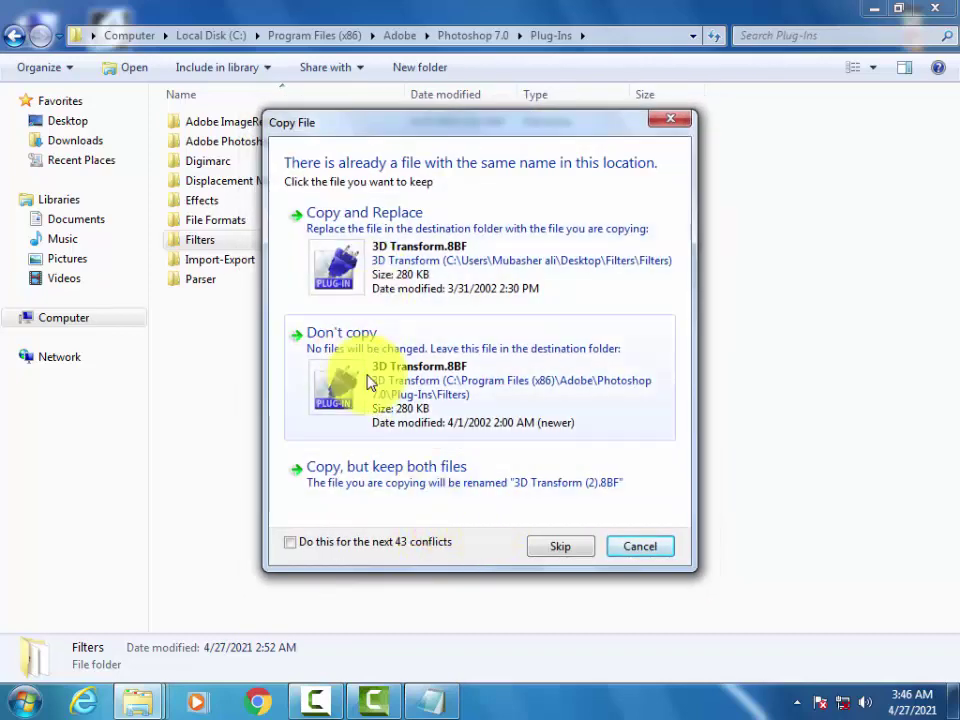
left_click(290, 541)
left_click(370, 425)
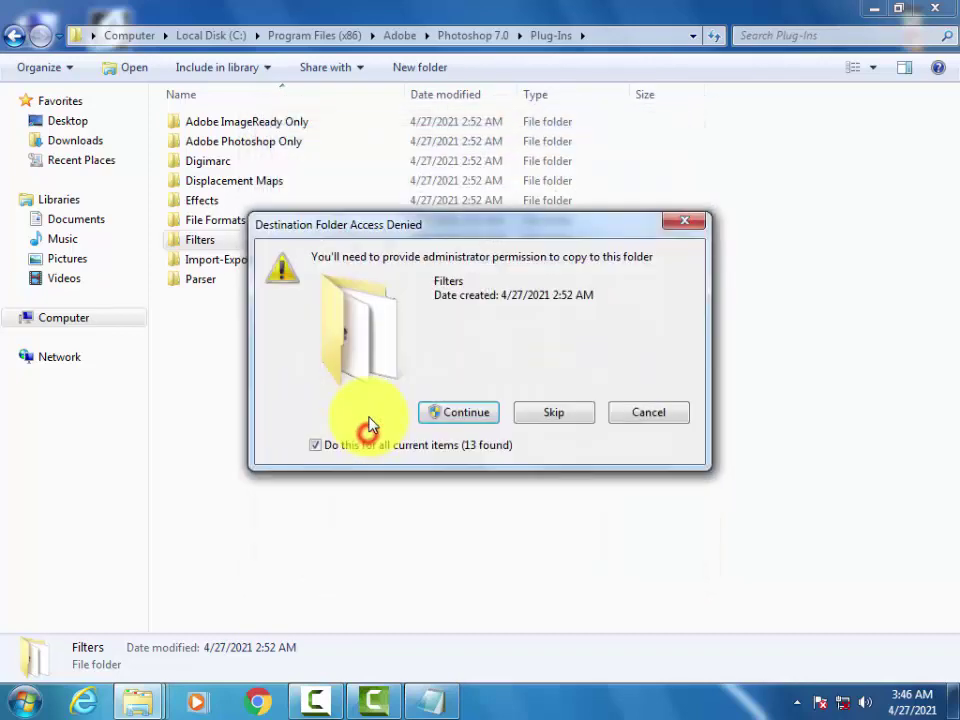
left_click(463, 417)
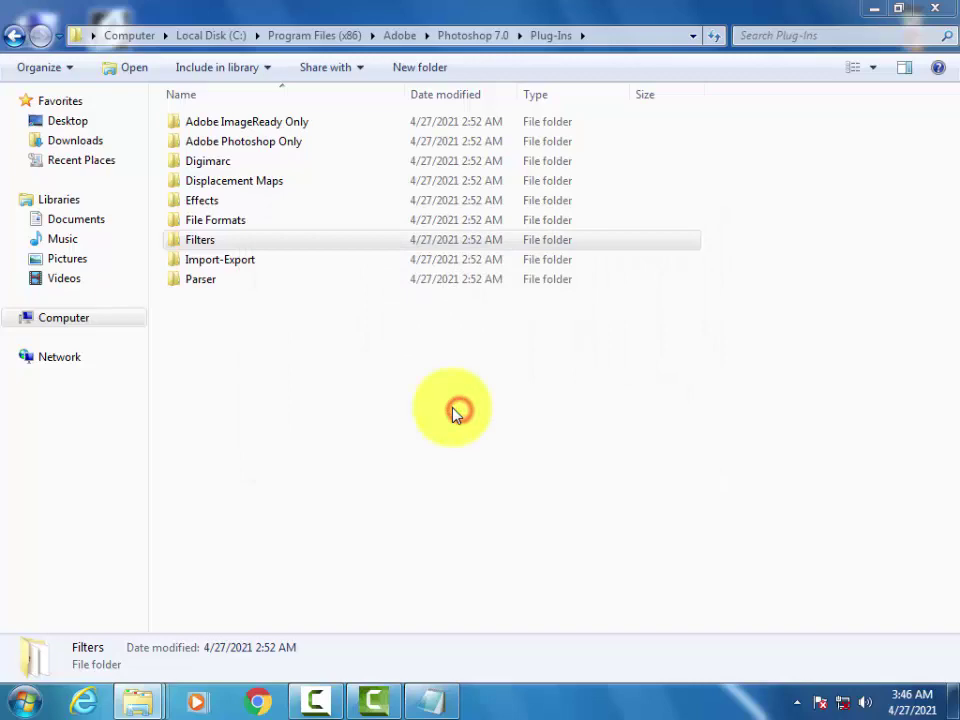
left_click(900, 9)
left_click(768, 60)
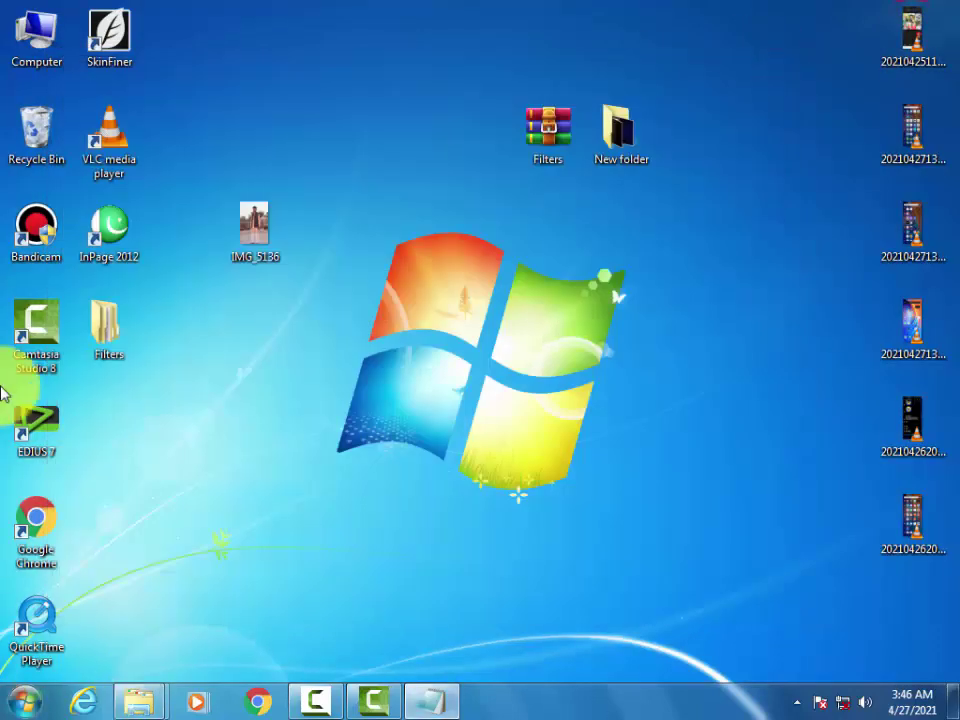
Step: Launch Photoshop 7.0 and drag IMG_5108 from drive I: into its workspace
key("super")
left_click(98, 588)
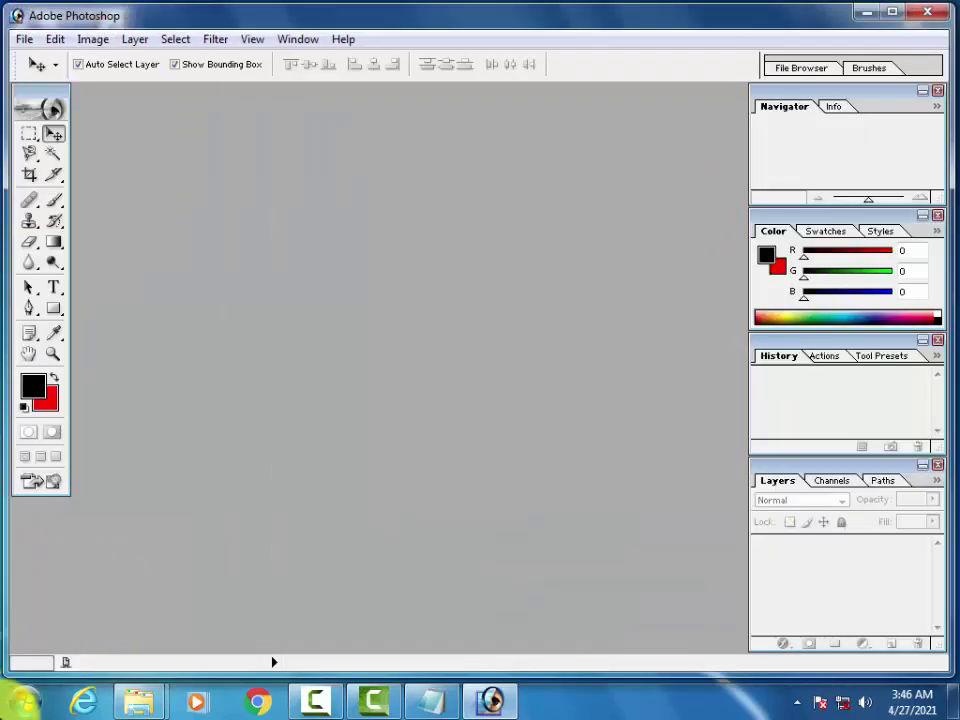
left_click(25, 700)
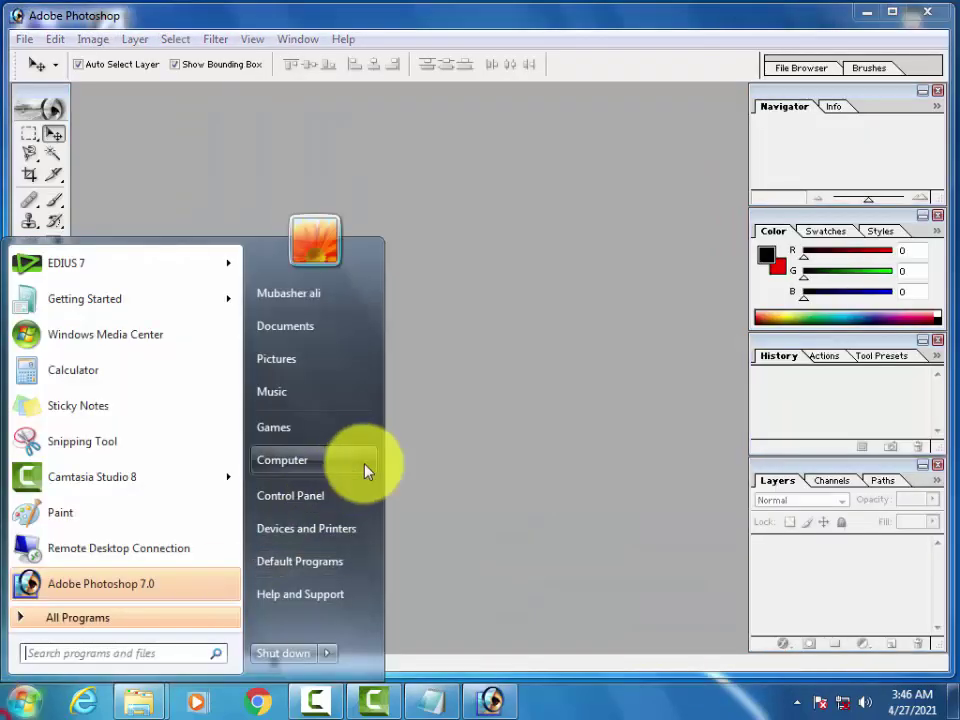
left_click(348, 465)
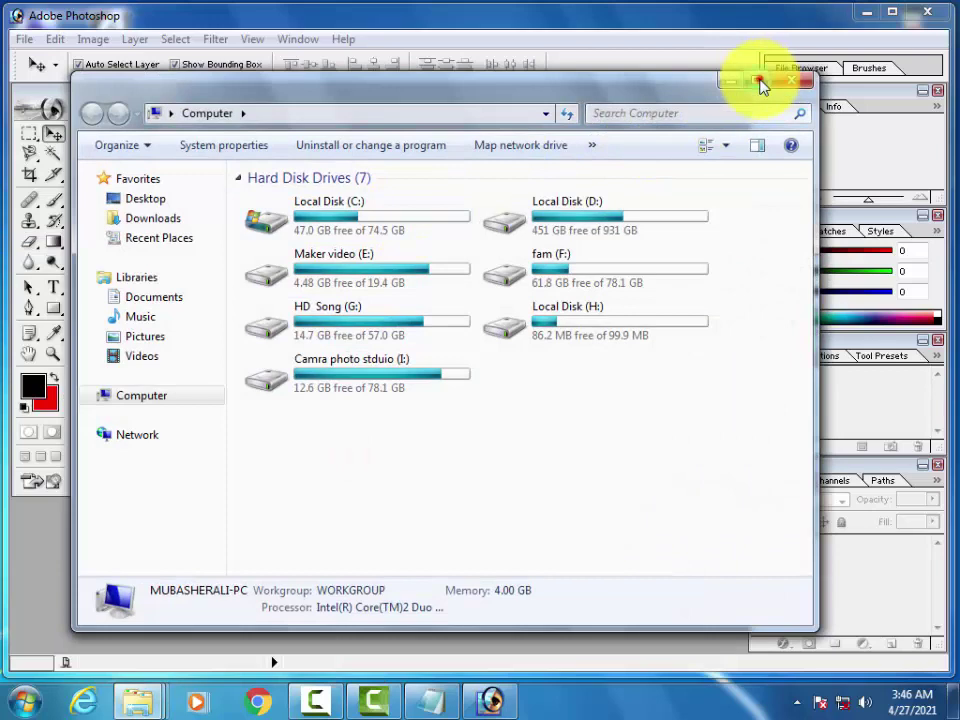
left_click(760, 84)
double_click(310, 228)
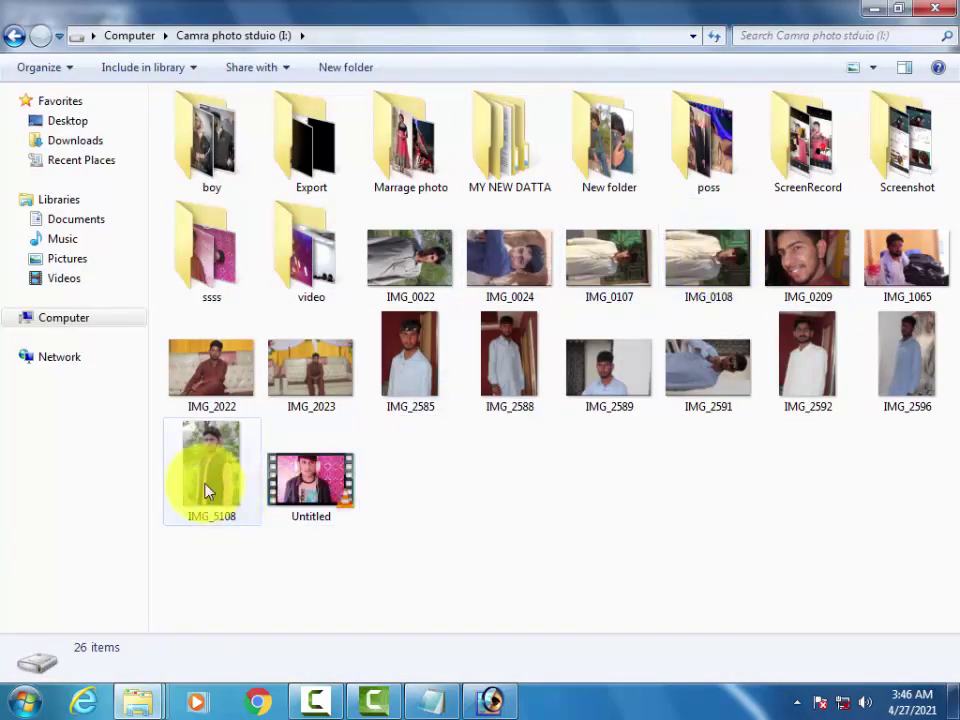
left_click_drag(203, 470, 514, 493)
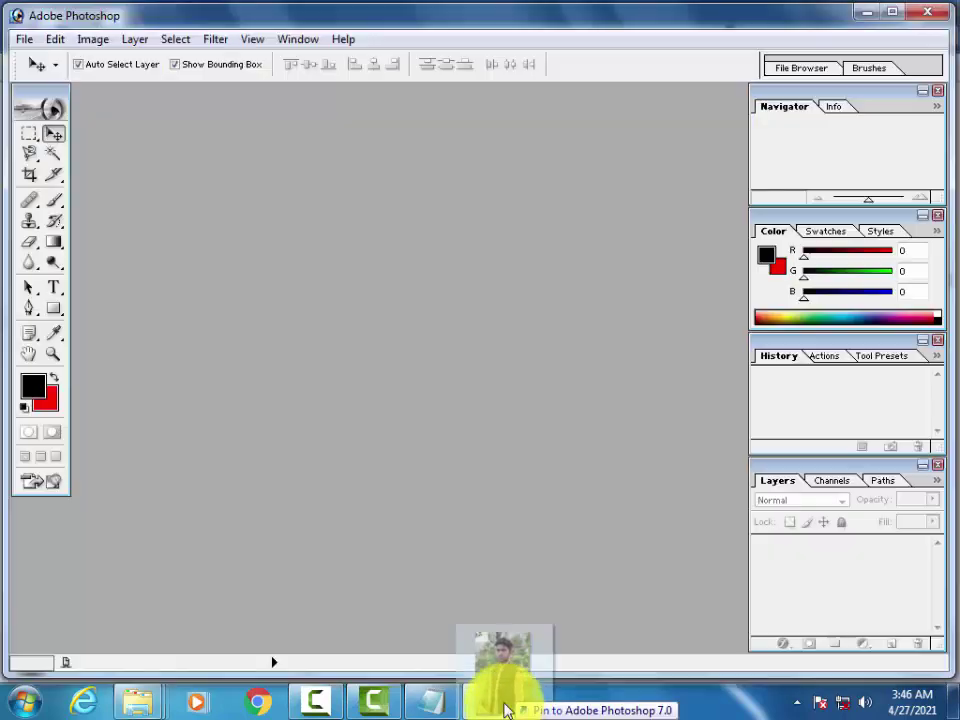
Step: Maximize the portrait and zoom to 25%, bringing the man's face into view
left_click(309, 95)
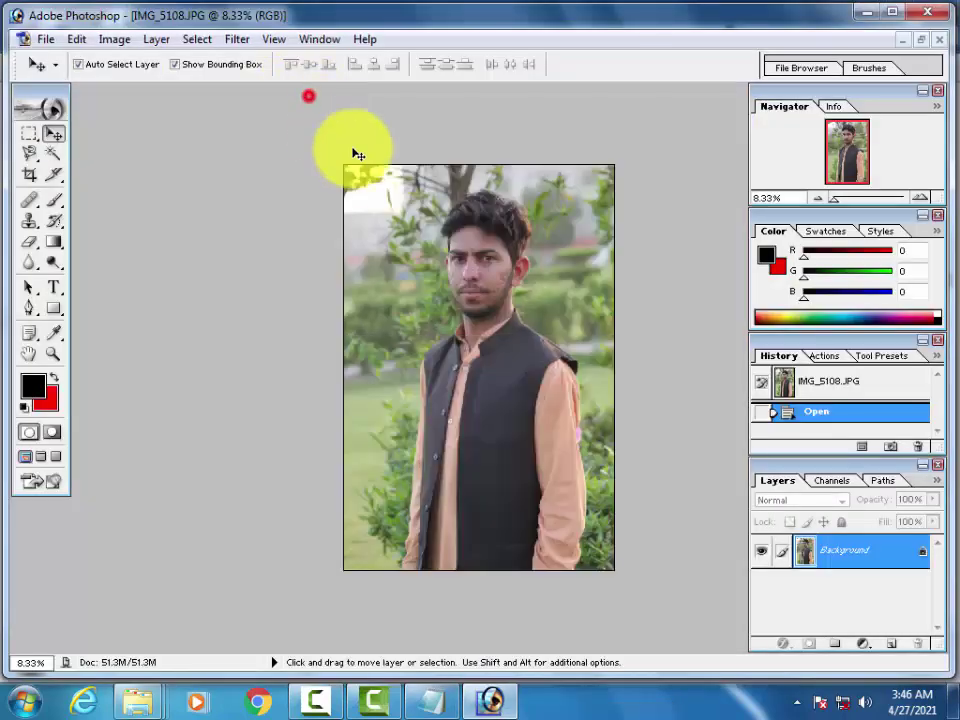
key("ctrl+plus")
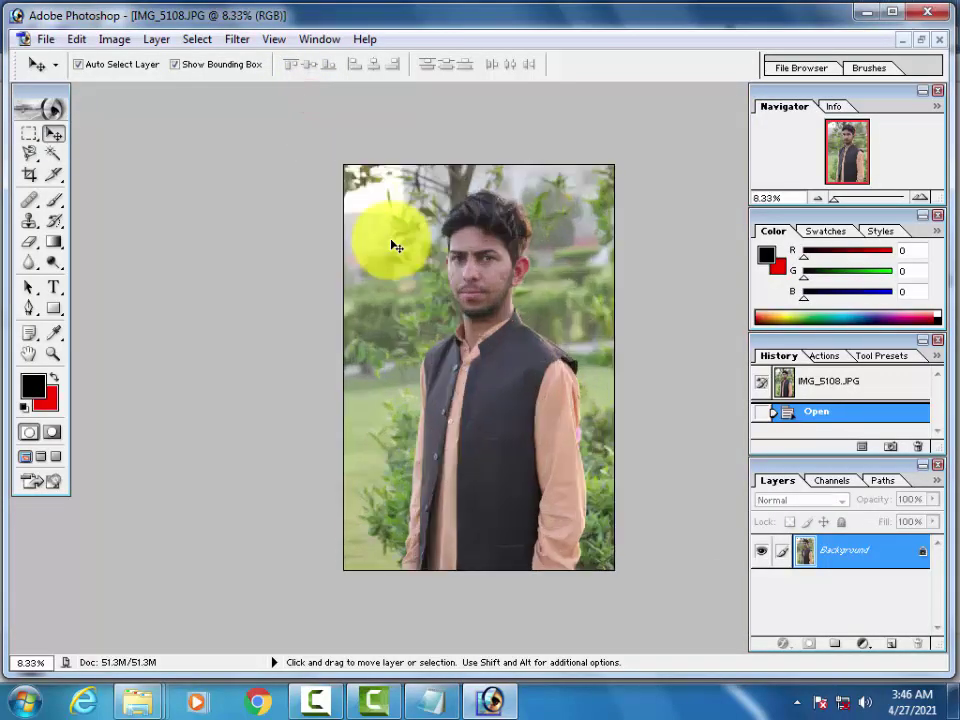
key("ctrl+plus")
key("ctrl+plus")
key("ctrl+plus")
left_click_drag(349, 395, 421, 211)
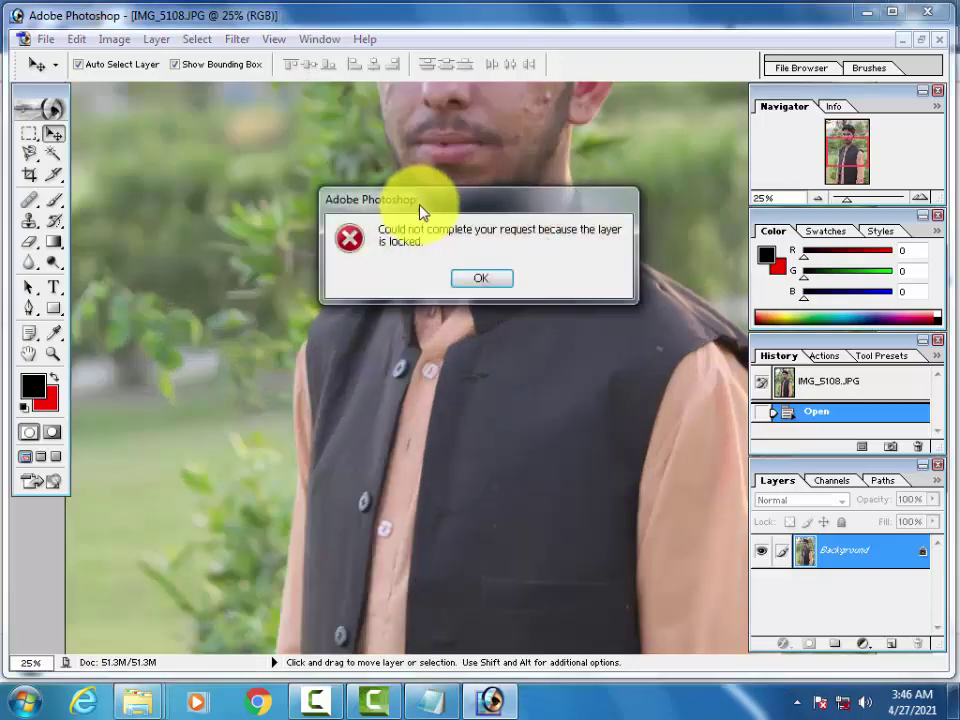
left_click(483, 282)
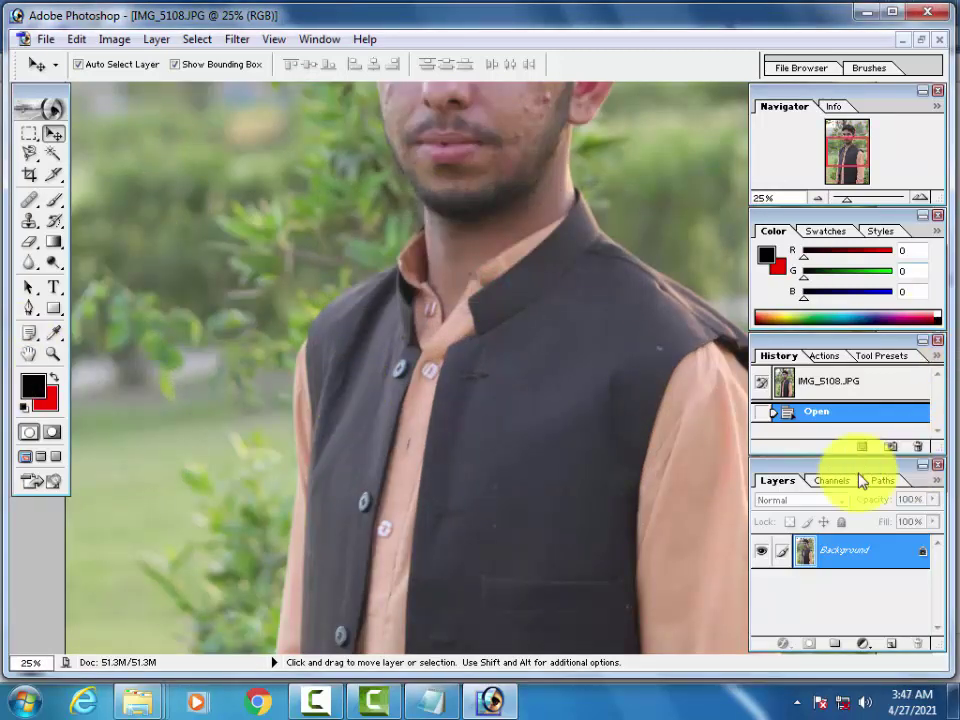
left_click_drag(831, 150, 857, 135)
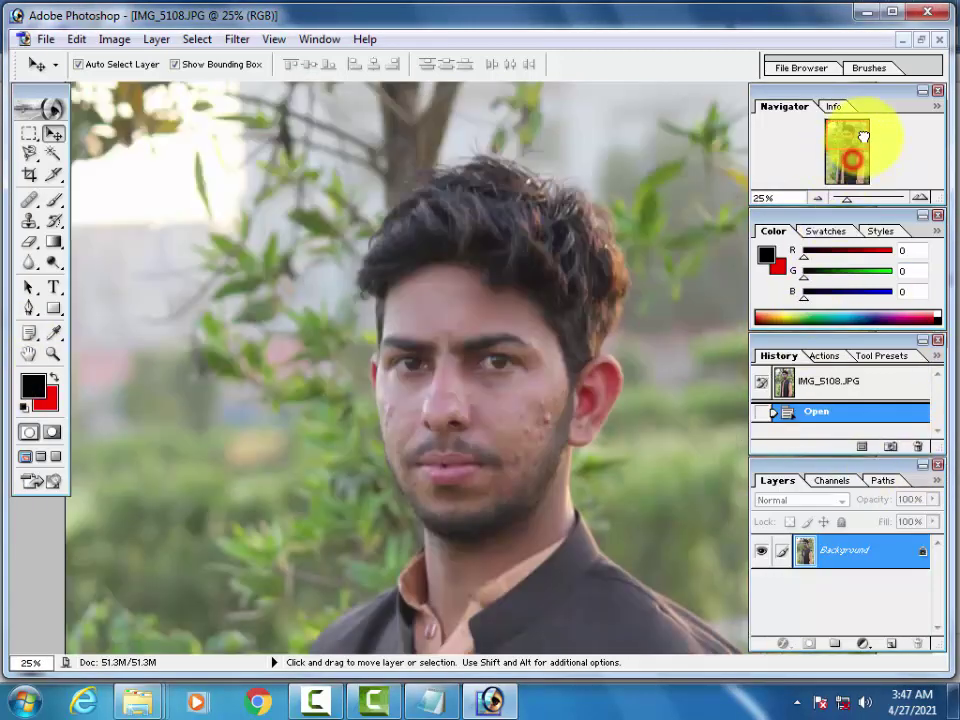
Step: Lasso the forehead, face, chin, ear, jaw and neck down to the chest as one selection
left_click(33, 157)
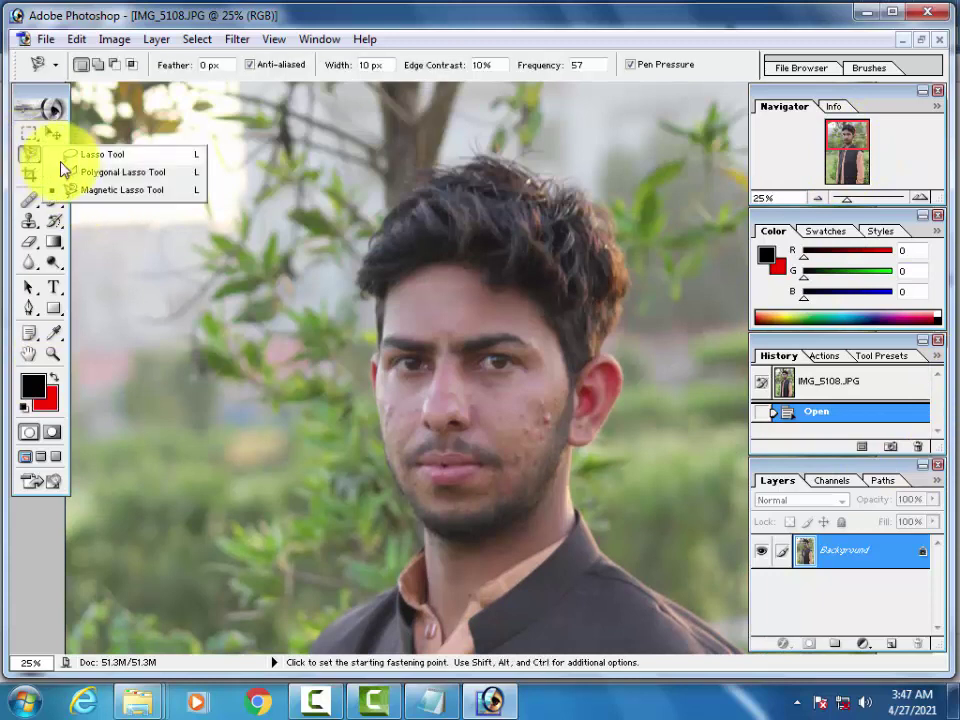
left_click(65, 157)
mouse_move(408, 274)
left_mouse_down()
mouse_move(422, 333)
mouse_move(396, 282)
mouse_move(406, 273)
left_mouse_up()
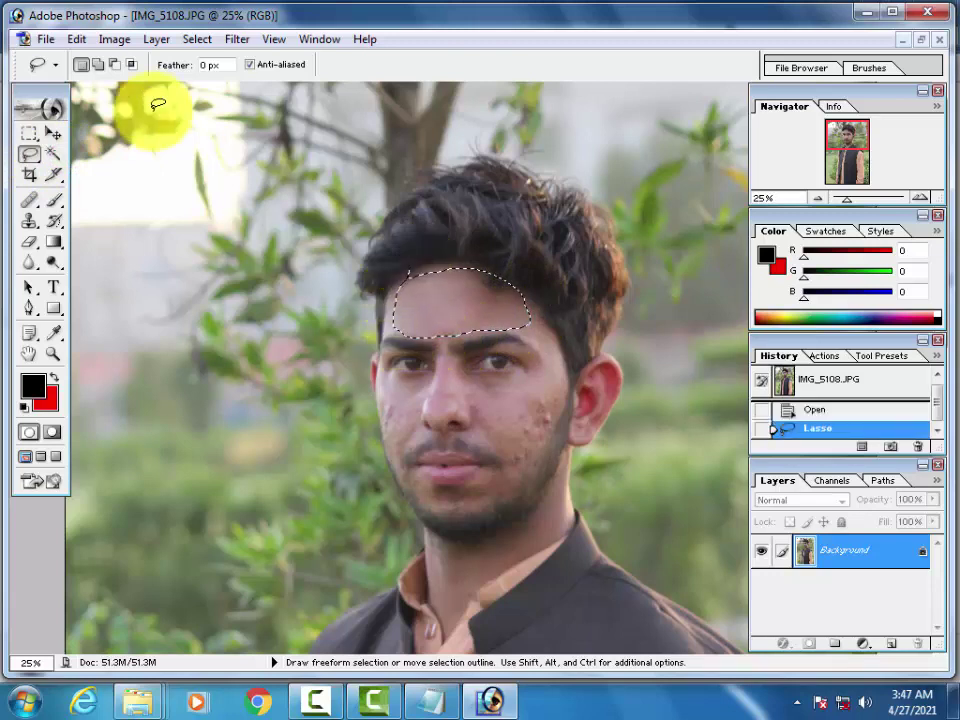
left_click(98, 64)
mouse_move(440, 318)
left_mouse_down()
mouse_move(432, 410)
mouse_move(462, 335)
mouse_move(492, 380)
mouse_move(437, 374)
mouse_move(517, 443)
mouse_move(549, 332)
mouse_move(521, 285)
mouse_move(564, 375)
mouse_move(540, 455)
mouse_move(497, 489)
mouse_move(452, 503)
left_mouse_up()
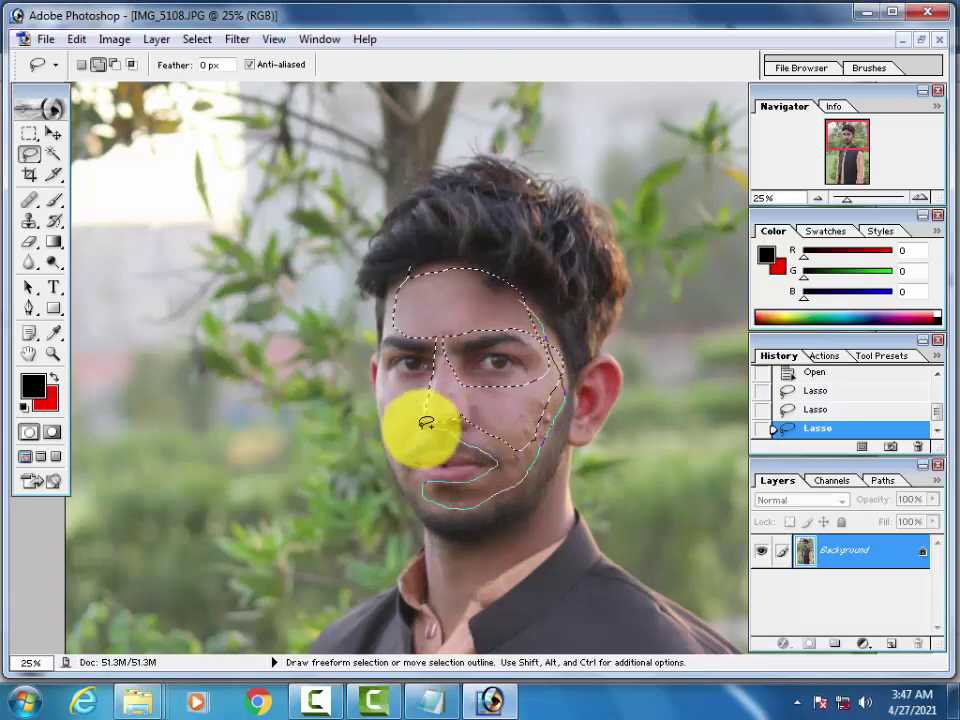
left_click_drag(432, 489, 410, 474)
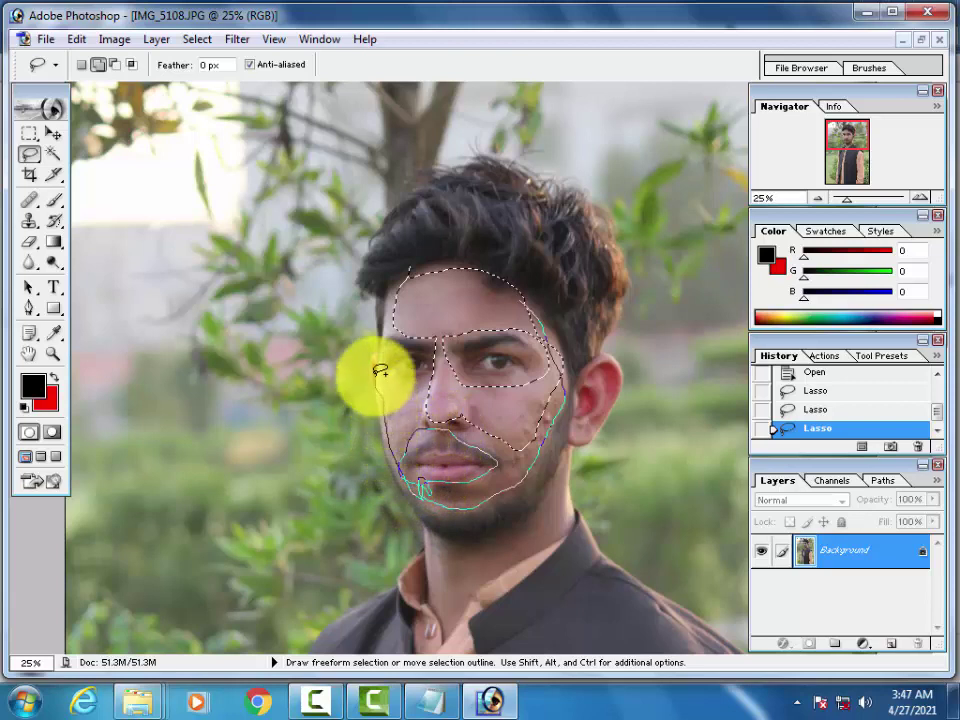
left_click_drag(425, 380, 430, 372)
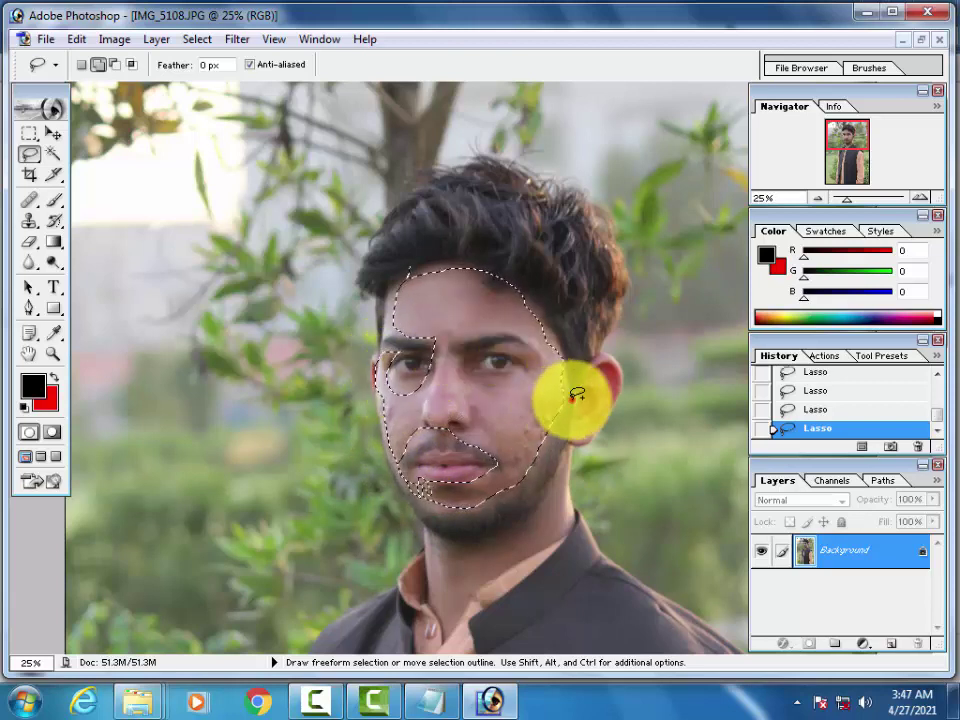
left_click_drag(575, 395, 599, 352)
mouse_move(629, 397)
left_mouse_down()
mouse_move(464, 608)
mouse_move(452, 525)
mouse_move(557, 480)
left_mouse_up()
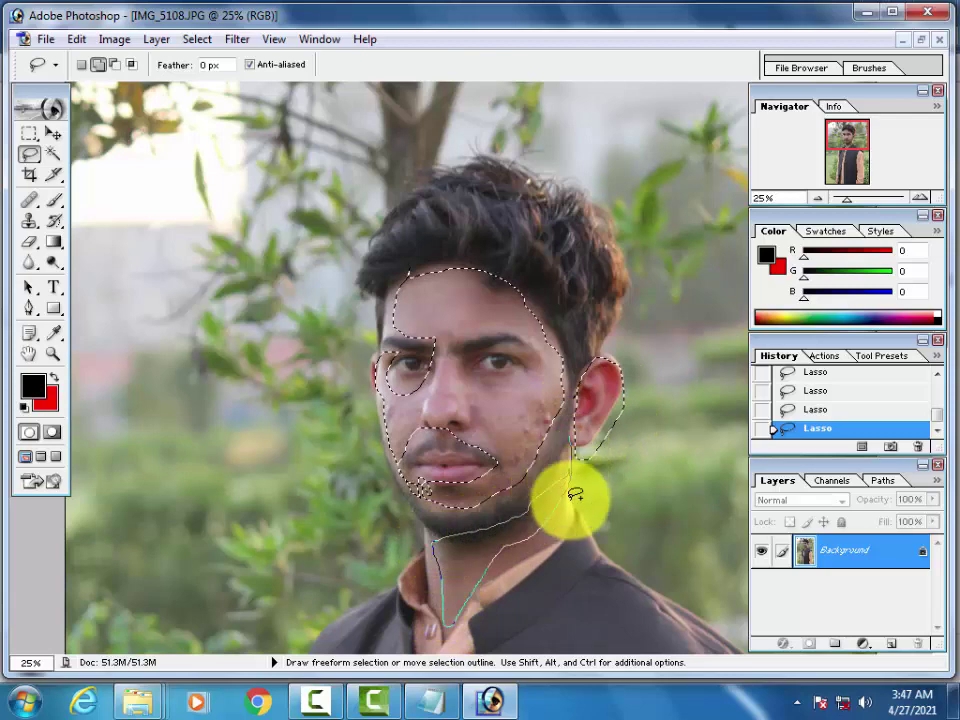
mouse_move(568, 528)
left_mouse_down()
mouse_move(508, 564)
mouse_move(508, 504)
left_mouse_up()
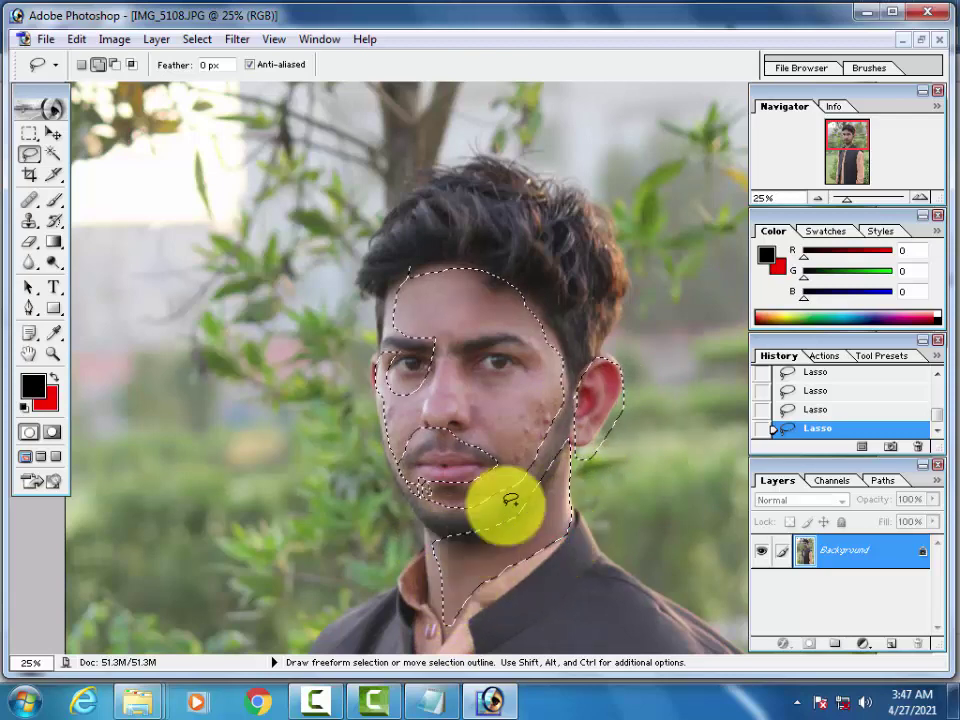
Step: Turn Background into Layer 0 and launch Filter > Imagenomic > Noiseware Professional
double_click(842, 548)
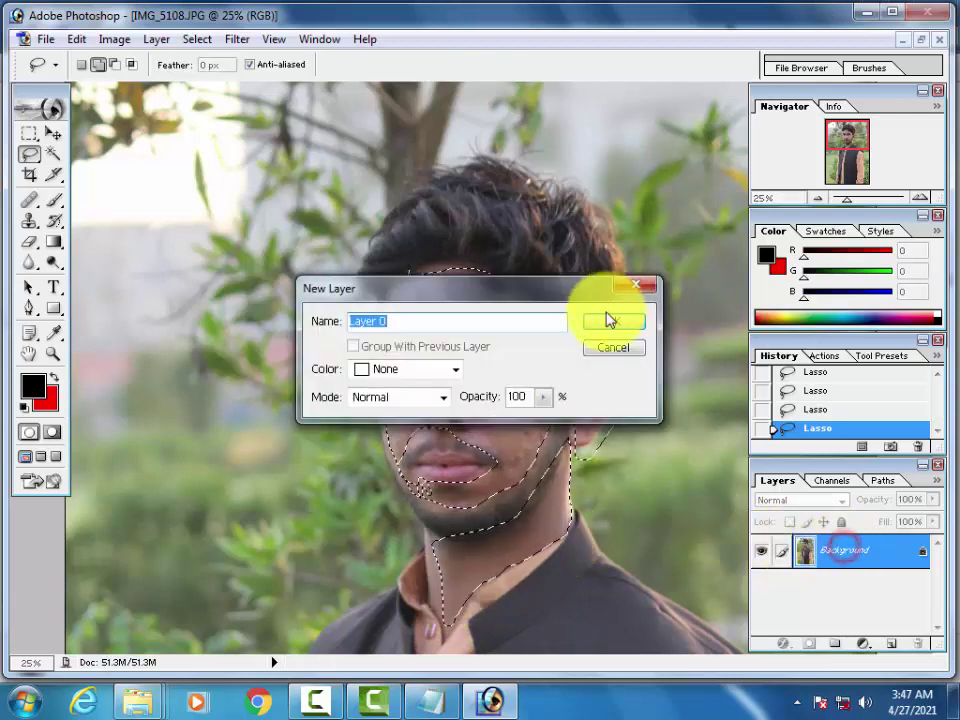
left_click(606, 318)
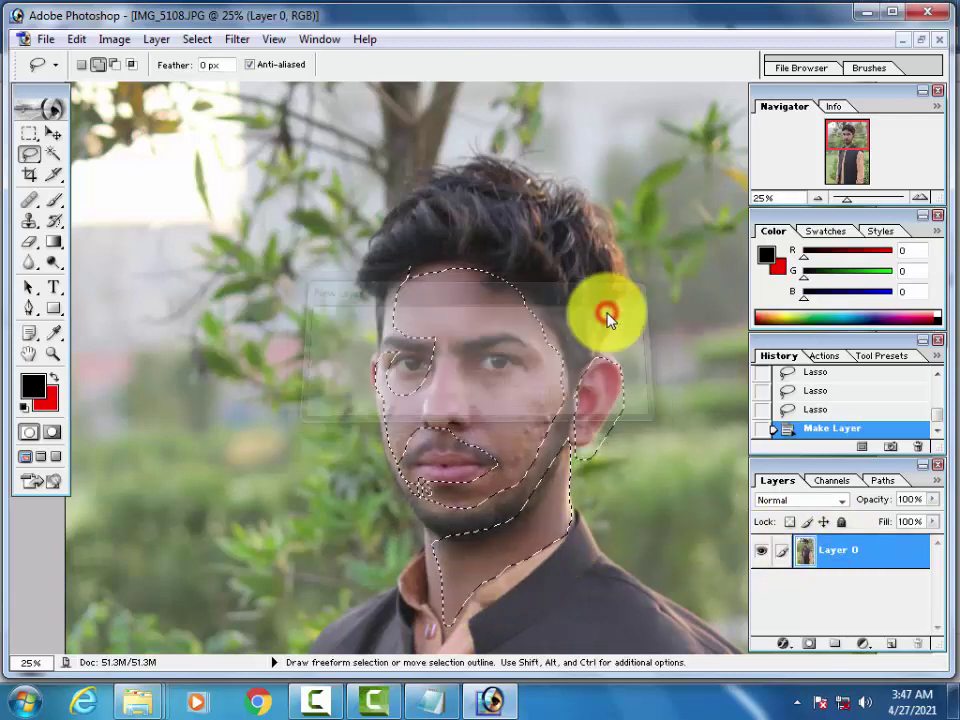
left_click(53, 133)
left_click(237, 39)
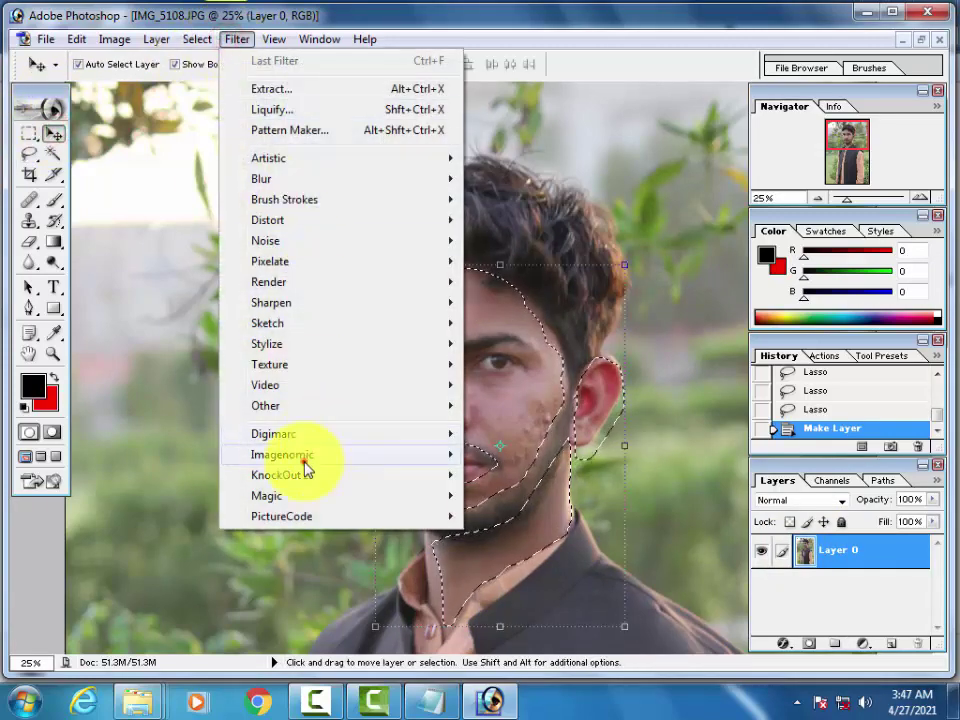
mouse_move(282, 454)
left_click(527, 457)
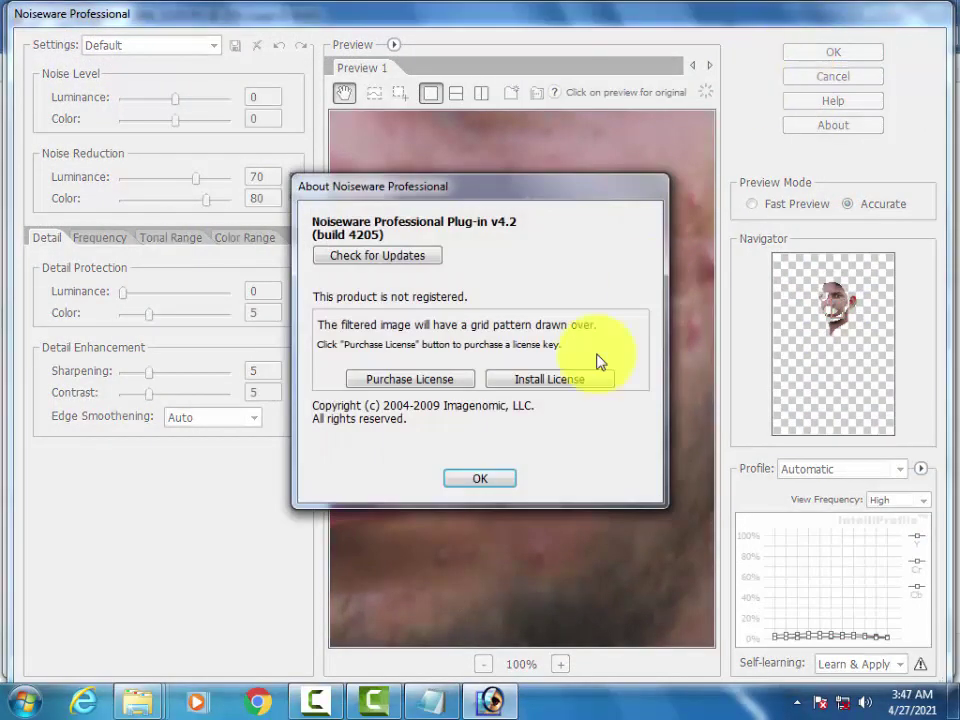
Step: Start Noiseware license installation and paste the license key copied from the Notepad note
left_click(512, 381)
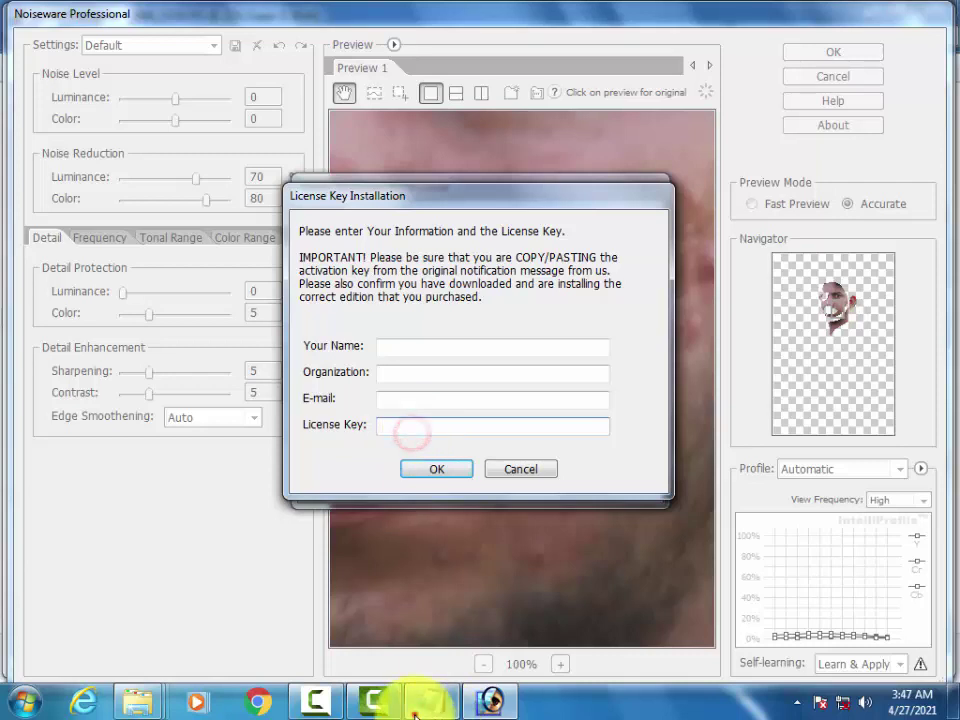
left_click(430, 700)
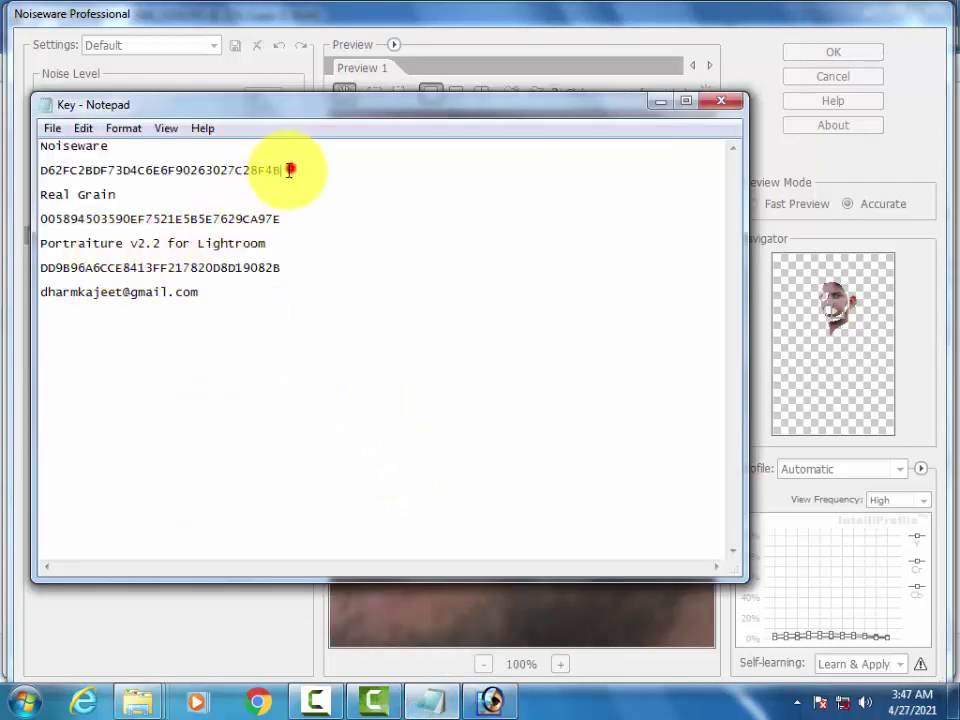
left_click_drag(289, 170, 63, 175)
right_click(45, 179)
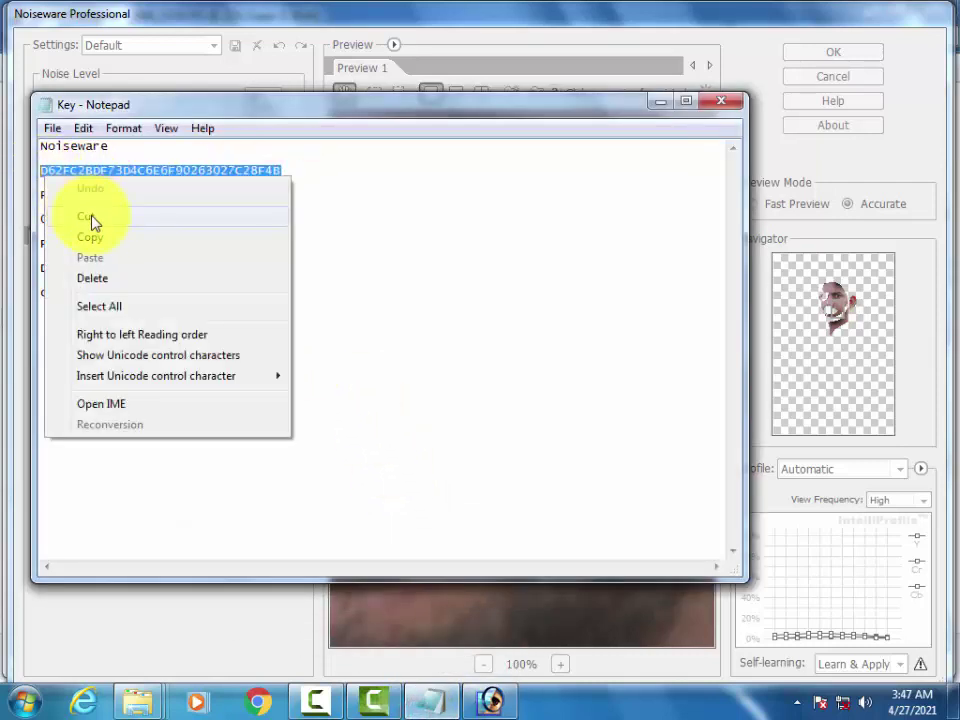
left_click(98, 240)
left_click(214, 620)
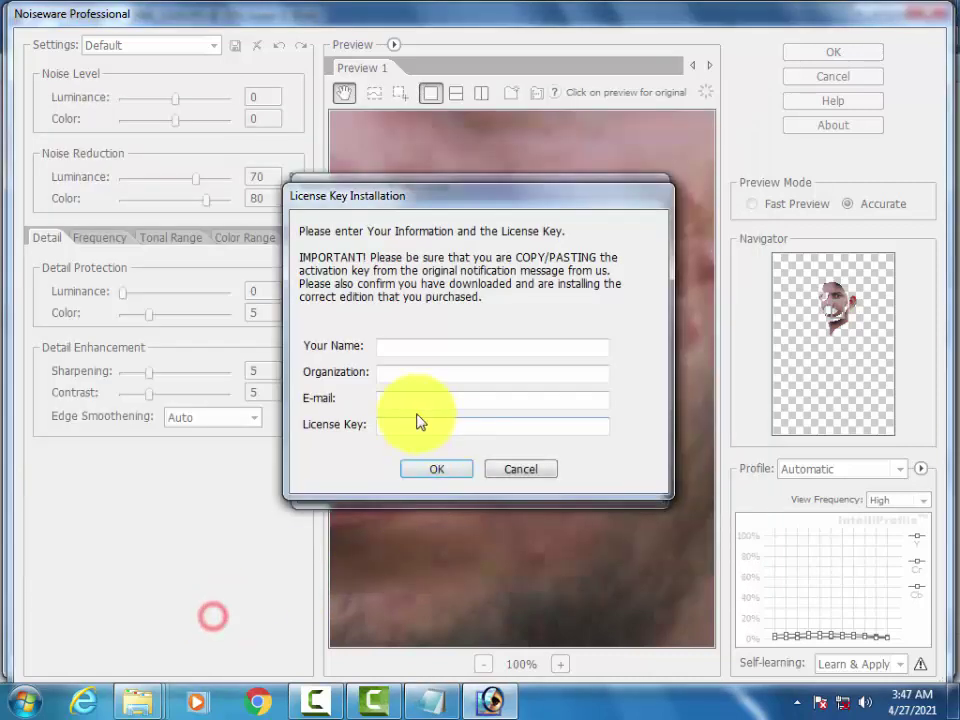
left_click(395, 422)
right_click(395, 422)
left_click(432, 248)
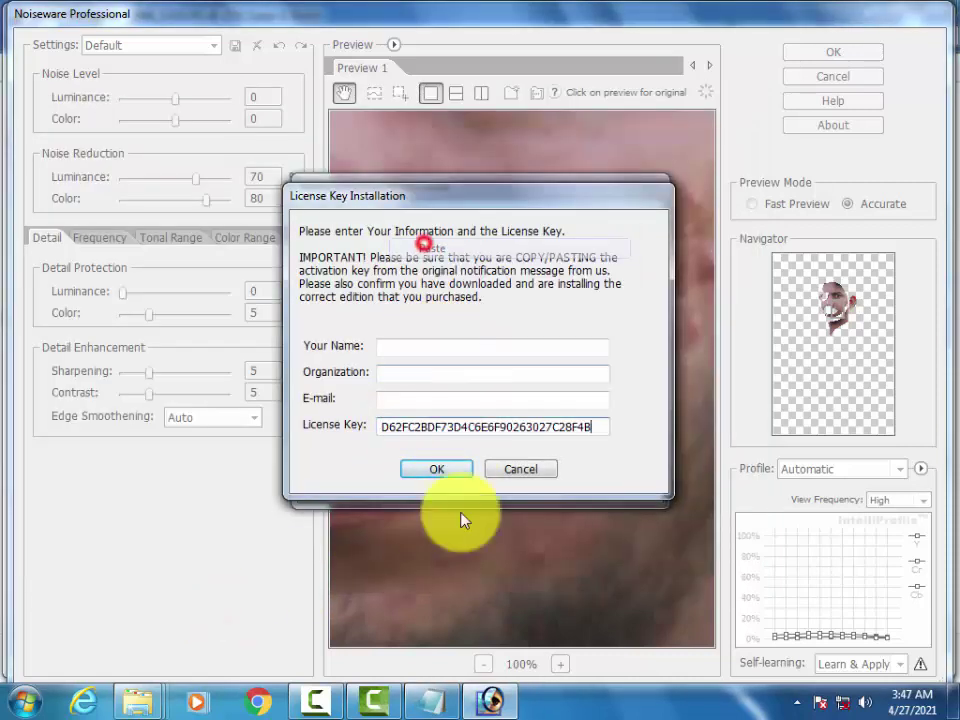
Step: Paste the registration e-mail, submit the license, and apply Noiseware to the selected skin
left_click(431, 700)
left_click_drag(198, 296, 48, 301)
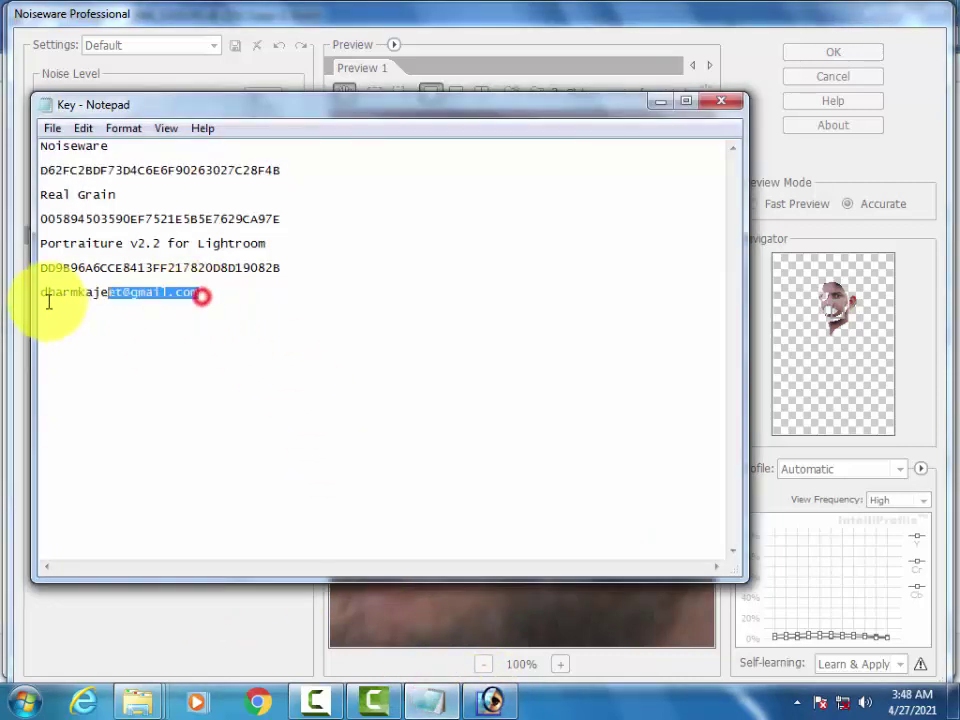
right_click(48, 298)
left_click(86, 358)
left_click(390, 615)
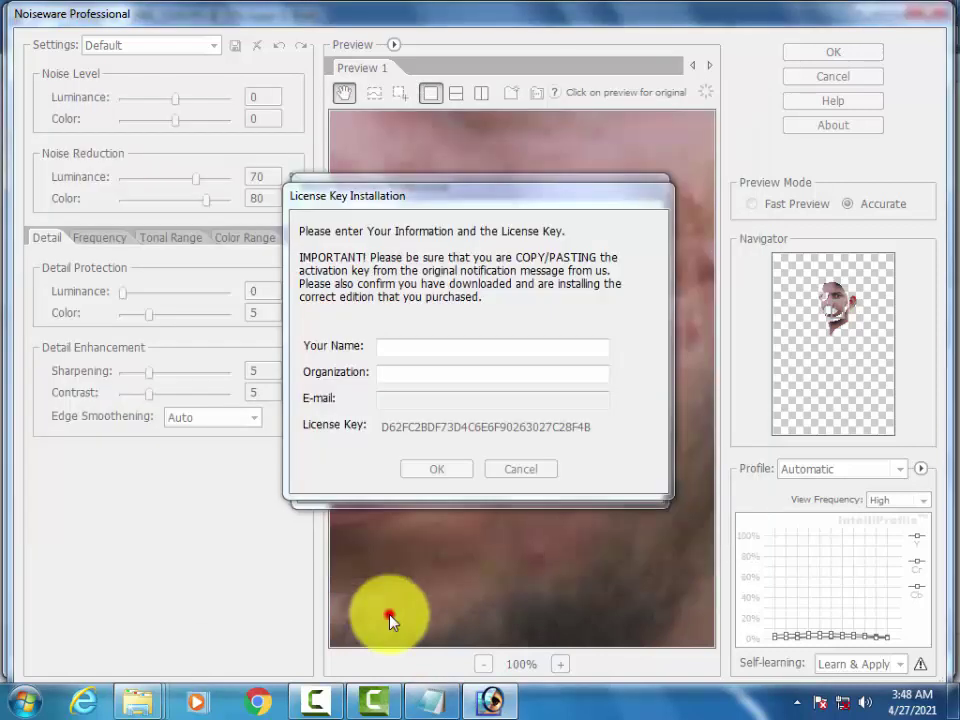
right_click(386, 400)
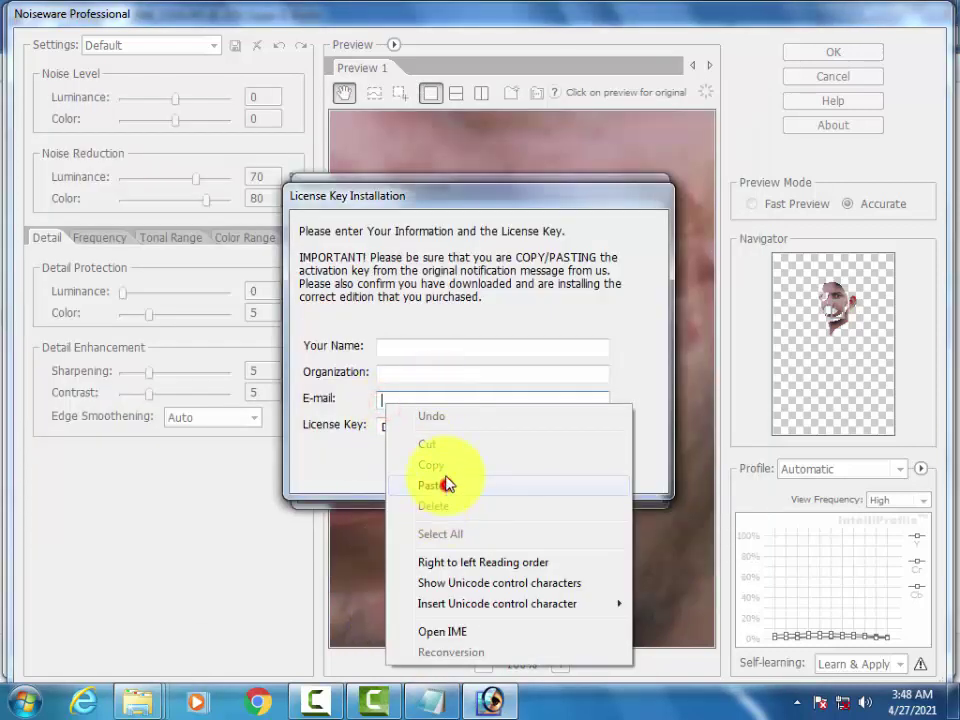
left_click(447, 484)
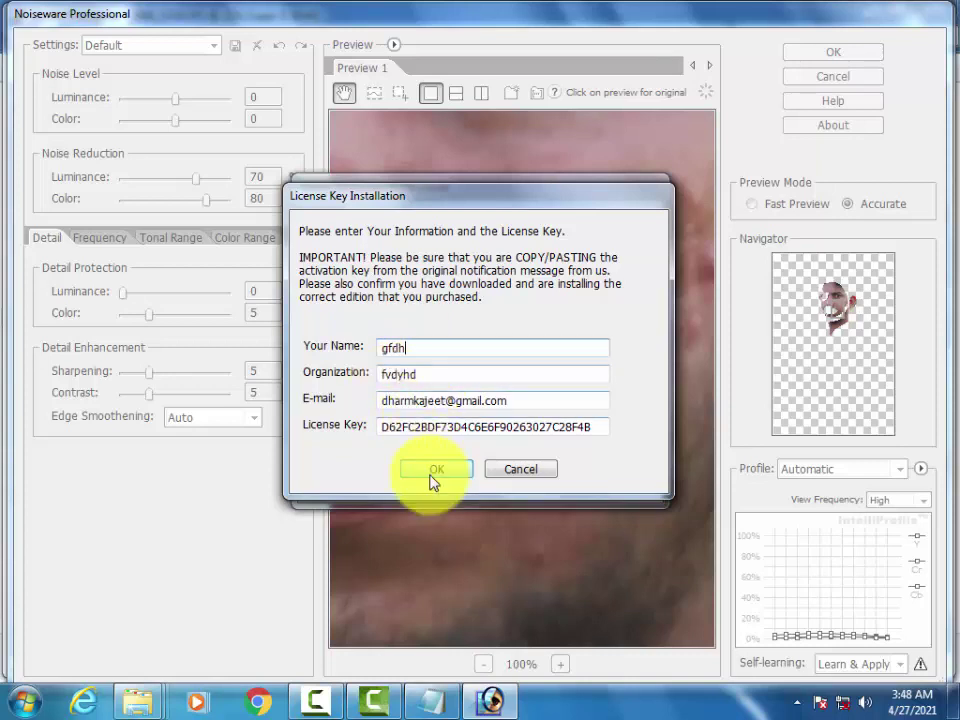
left_click(418, 346)
type("gfdh")
left_click(433, 478)
left_click(615, 418)
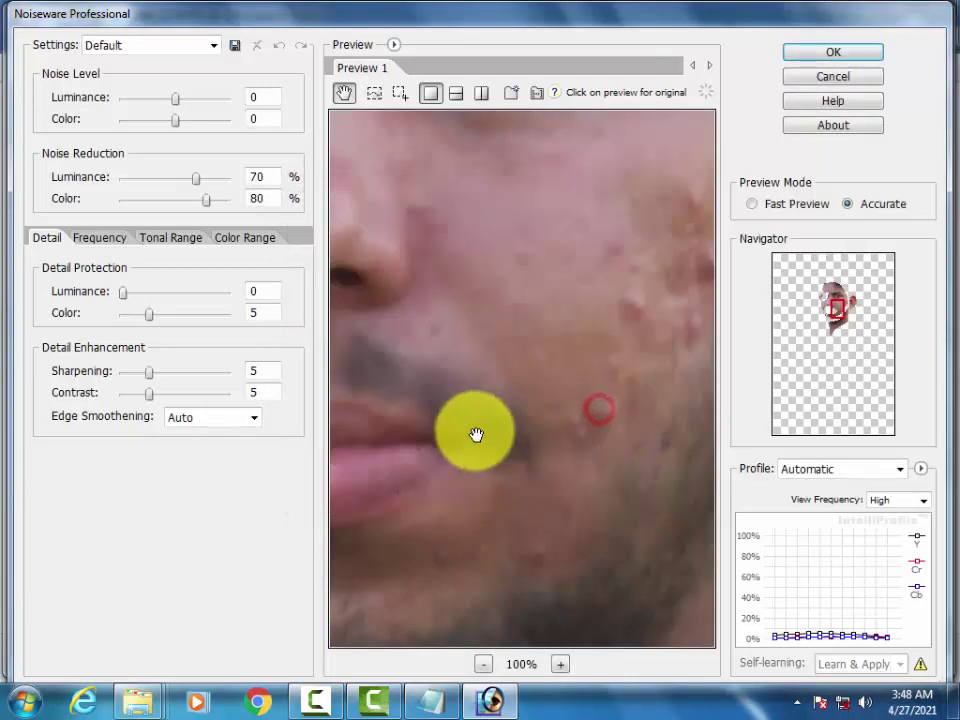
left_click(845, 57)
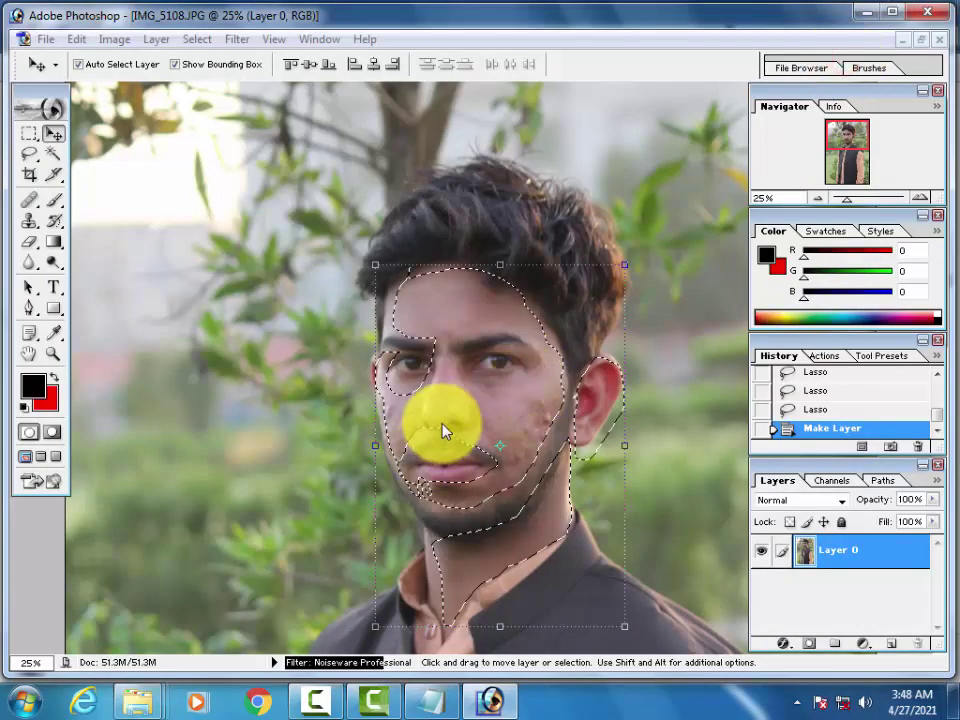
left_click(235, 39)
Step: Launch Portraiture, accept its licence agreement, and paste the e-mail address into the licence form
left_click(300, 455)
left_click(540, 474)
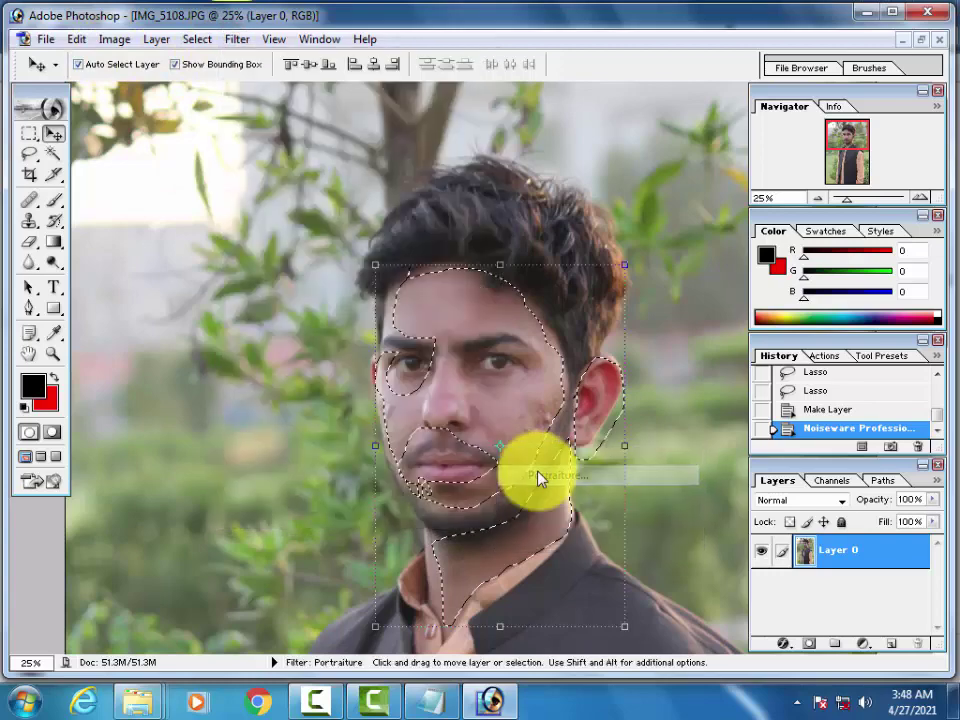
left_click(551, 515)
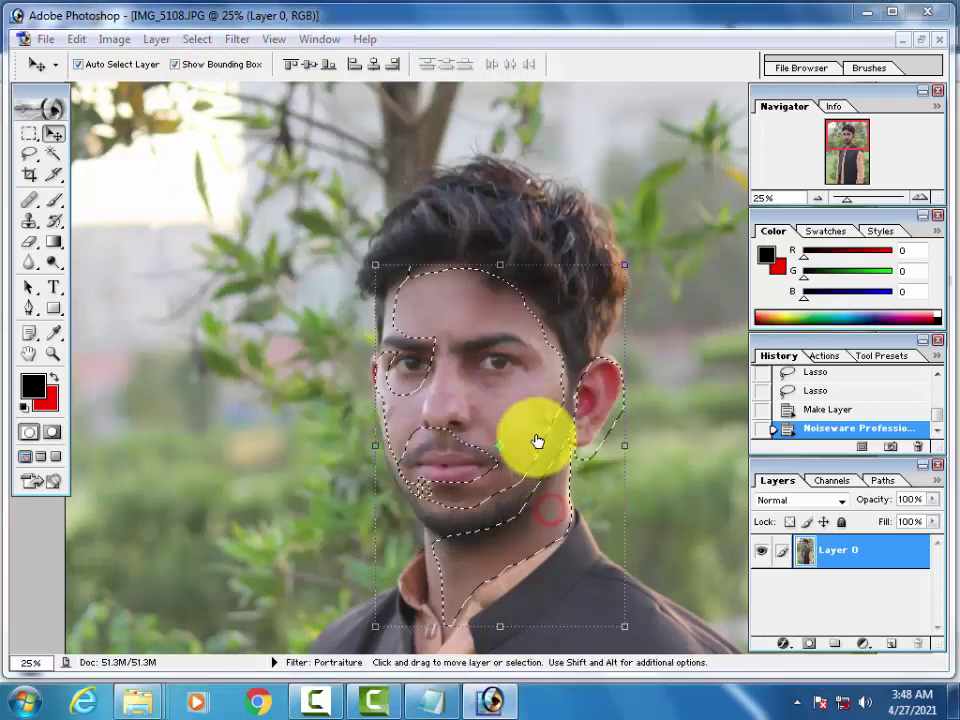
left_click(535, 377)
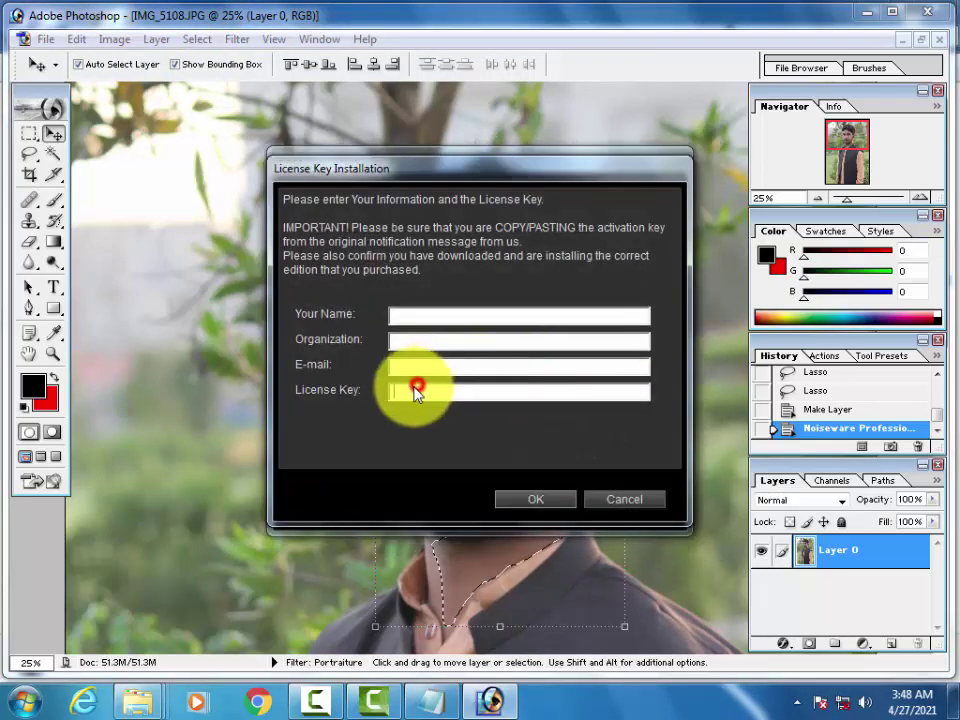
right_click(416, 368)
left_click(466, 443)
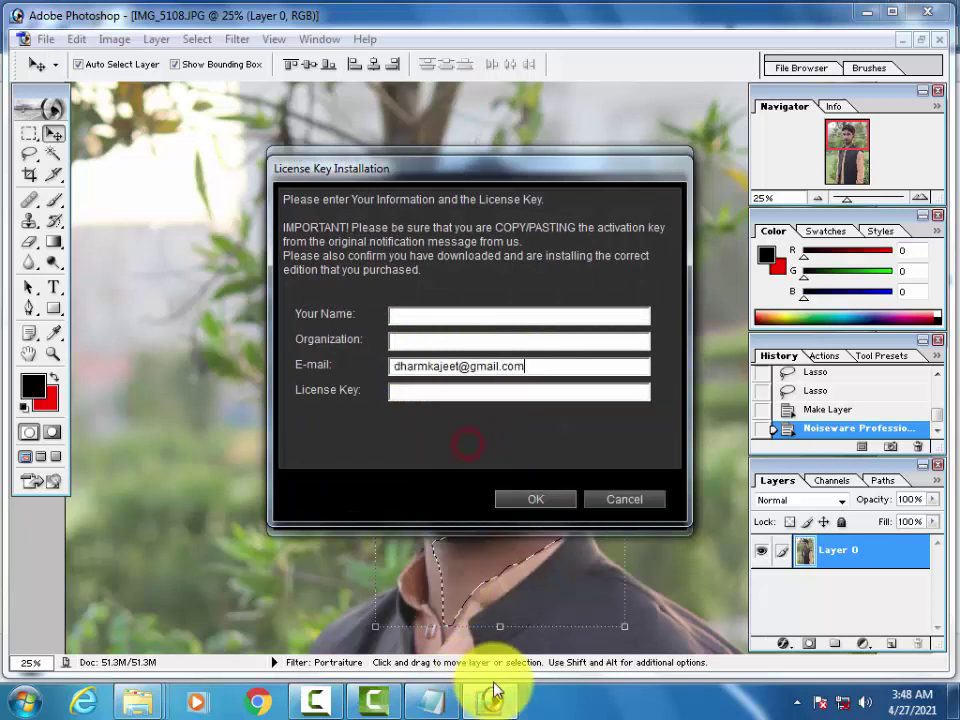
Step: Copy the Portraiture licence key from the saved notes and paste it into License Key
left_click(441, 708)
left_click(281, 268)
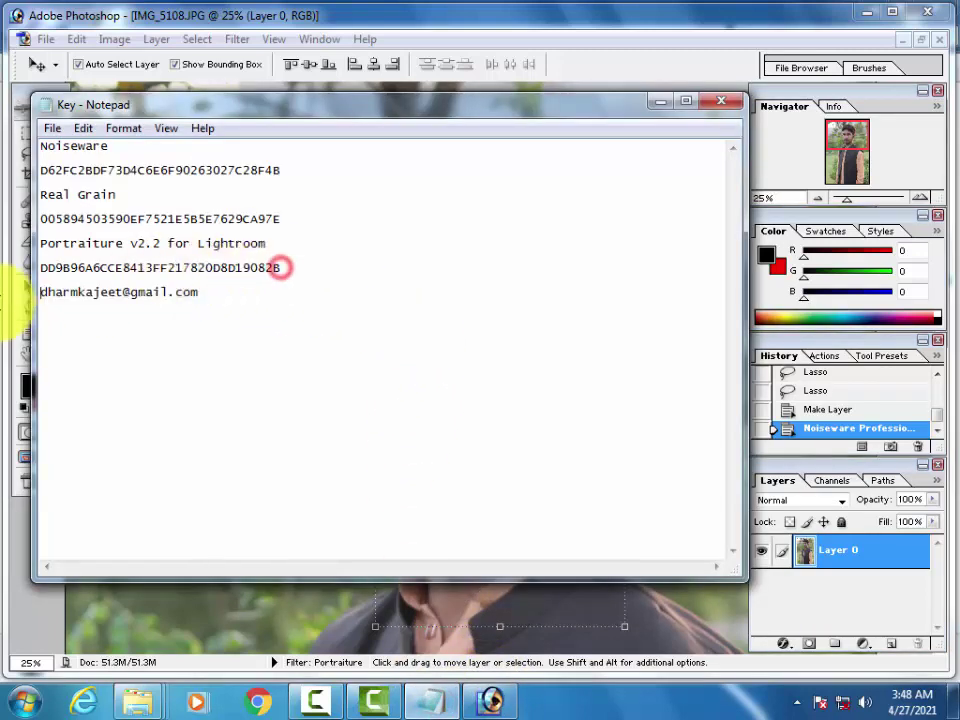
right_click(48, 268)
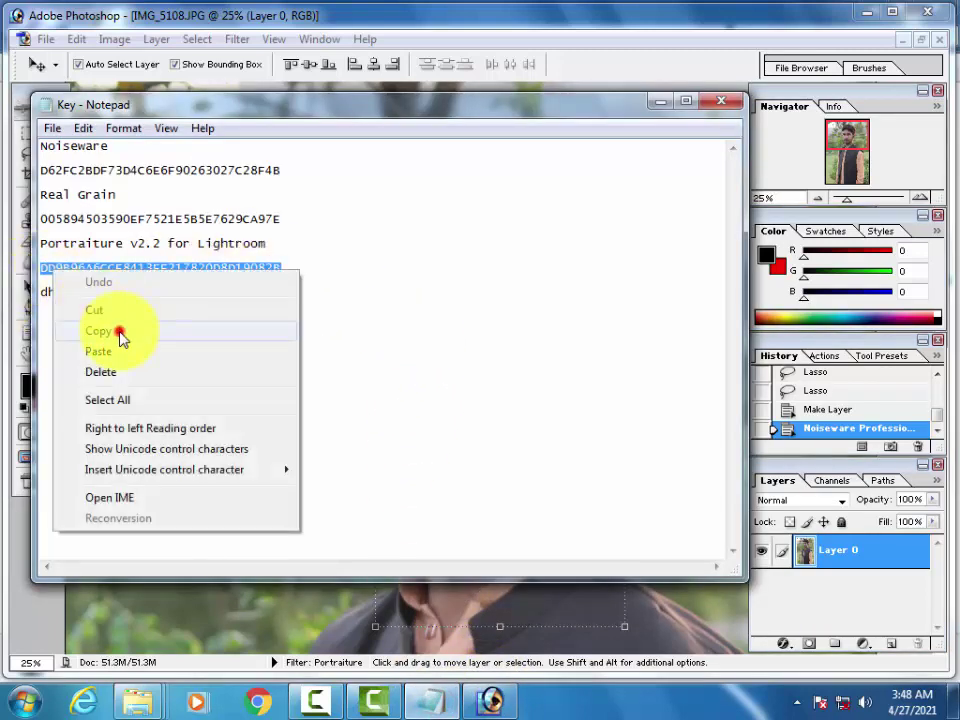
left_click(112, 331)
left_click(488, 700)
right_click(418, 391)
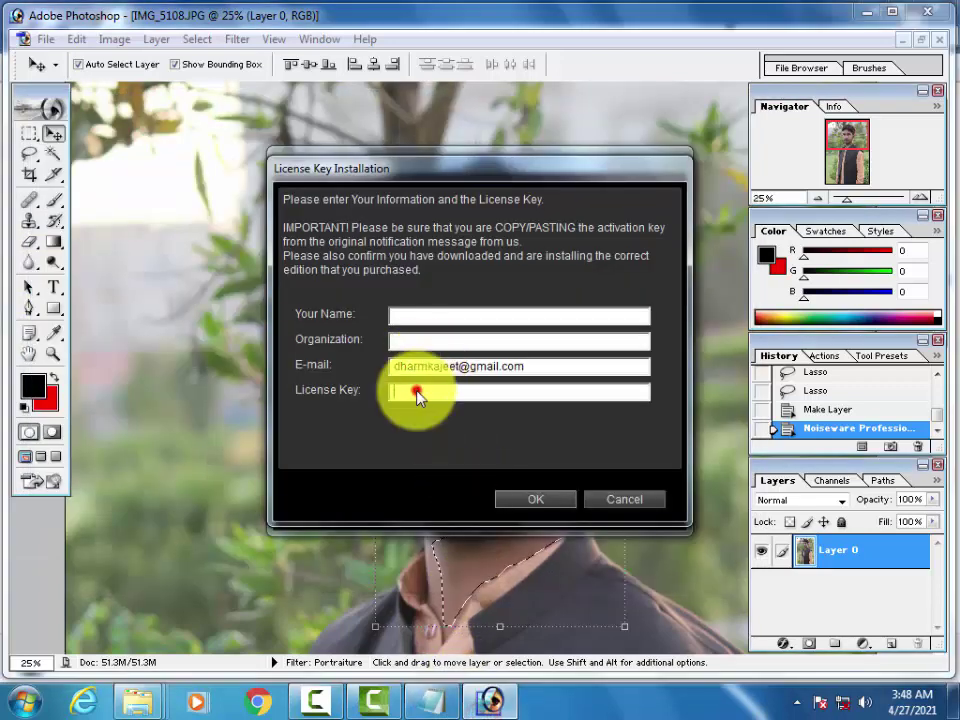
left_click(465, 472)
Step: Fill in the organization and name fields, submit, and dismiss the installation success message
left_click(427, 339)
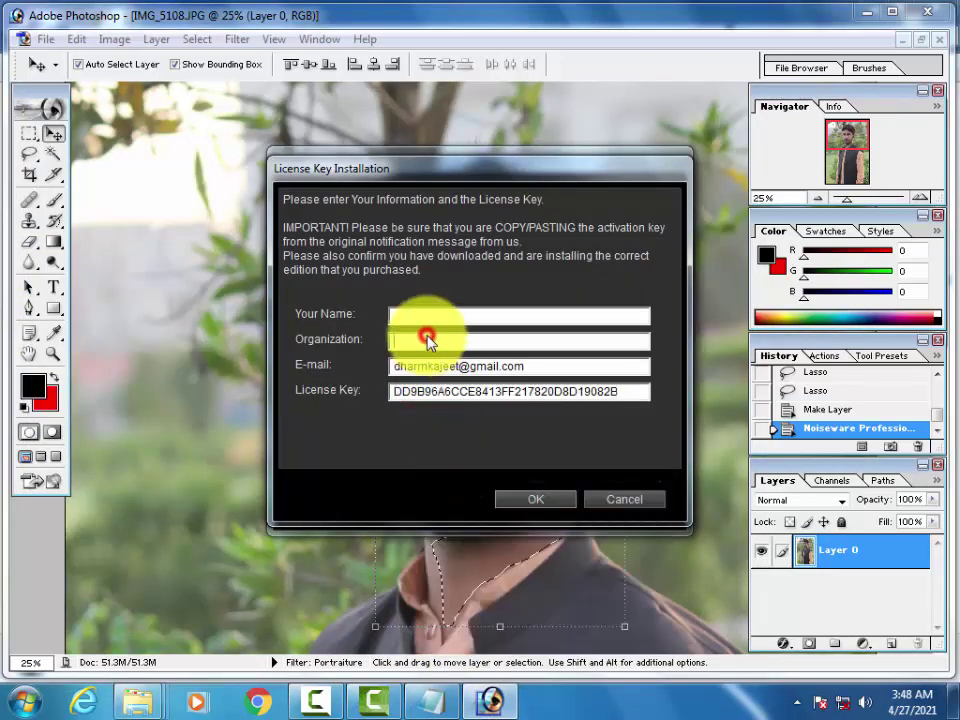
type("ggfg")
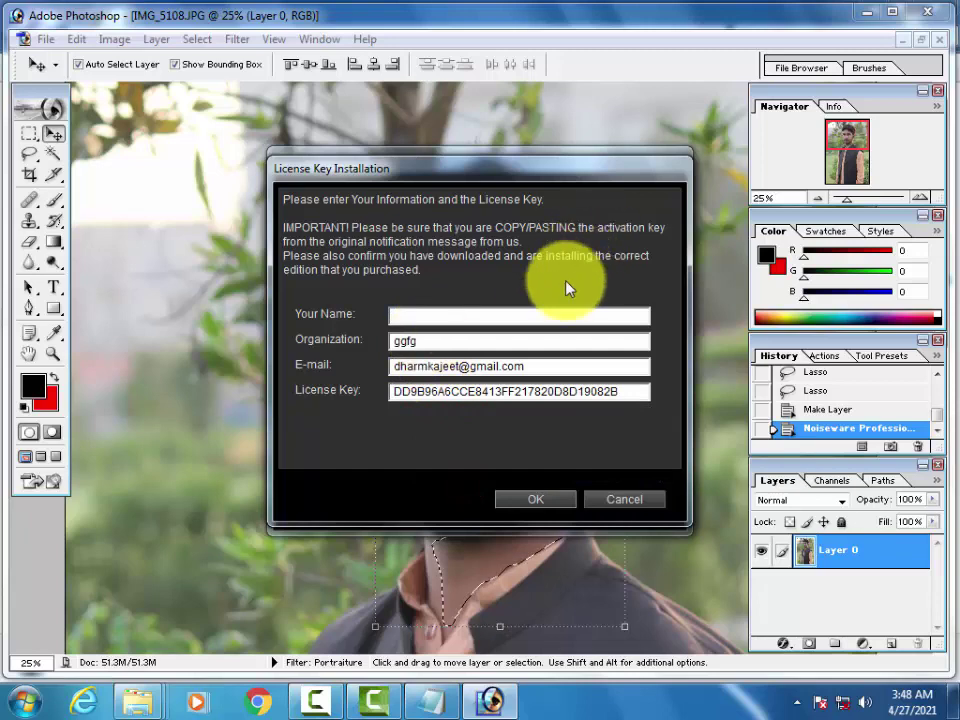
left_click(553, 320)
type("ghgh")
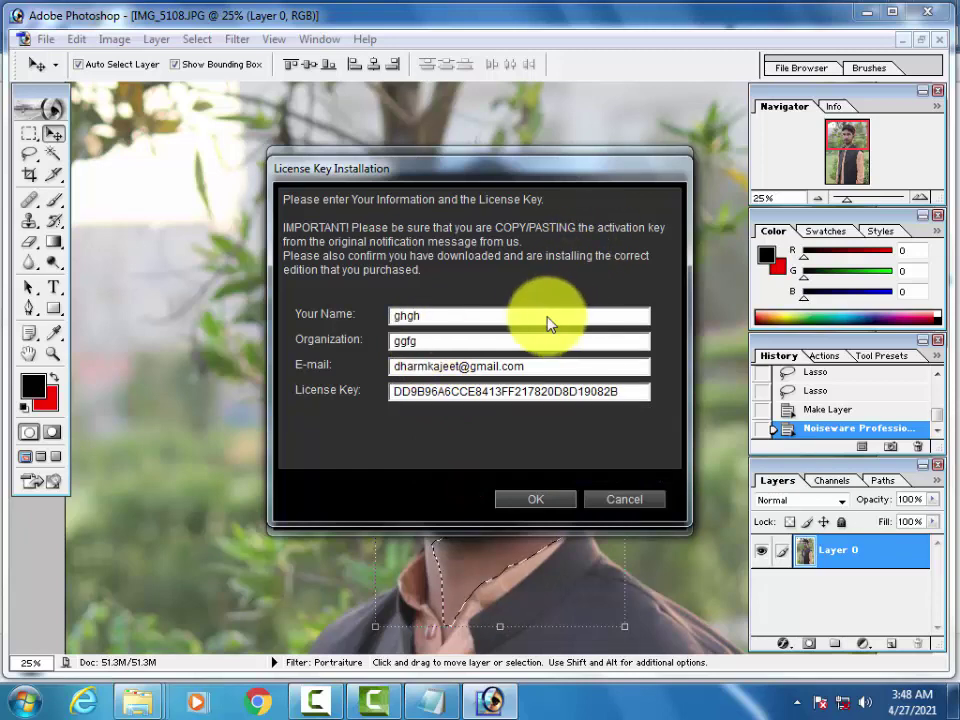
left_click(550, 499)
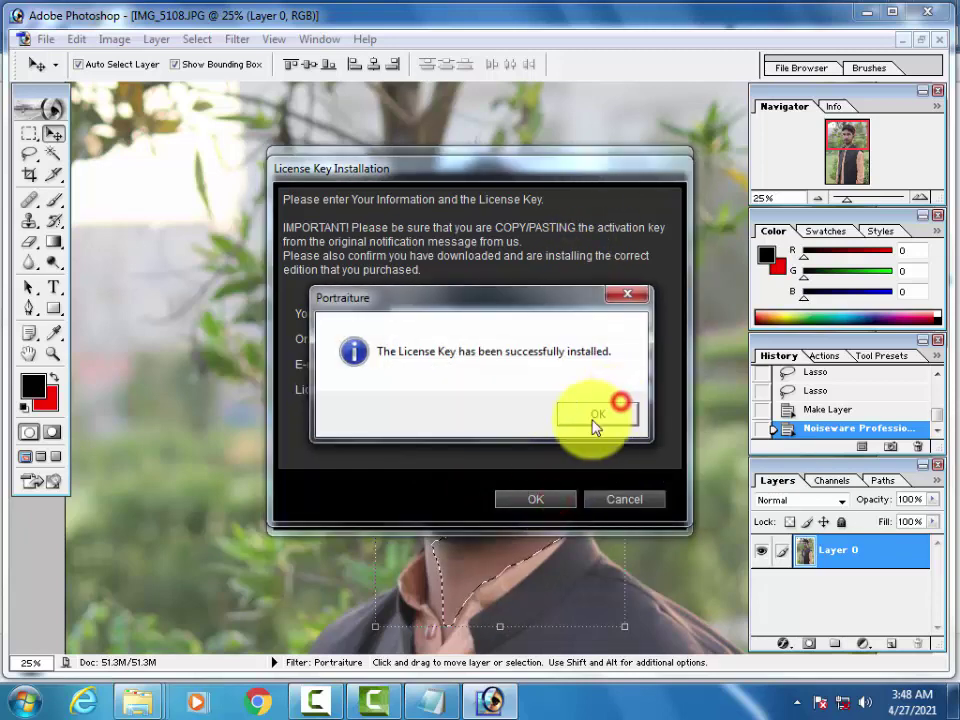
left_click(593, 420)
Step: Apply Portraiture to the selected skin, then run Filter > Imagenomic > Portraiture a second time
left_click(818, 93)
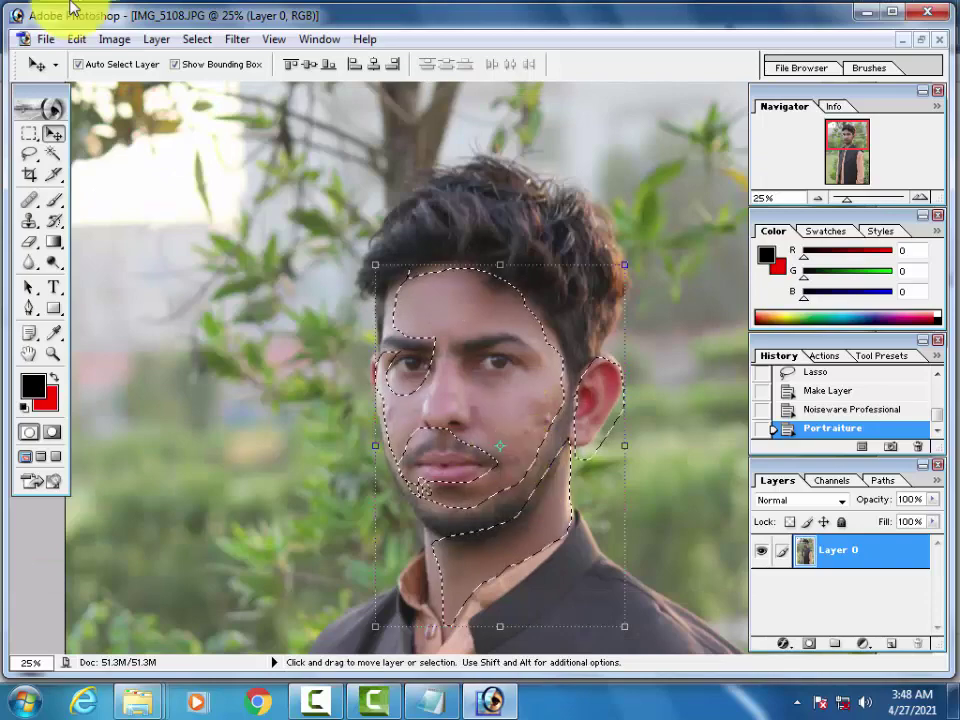
left_click(236, 39)
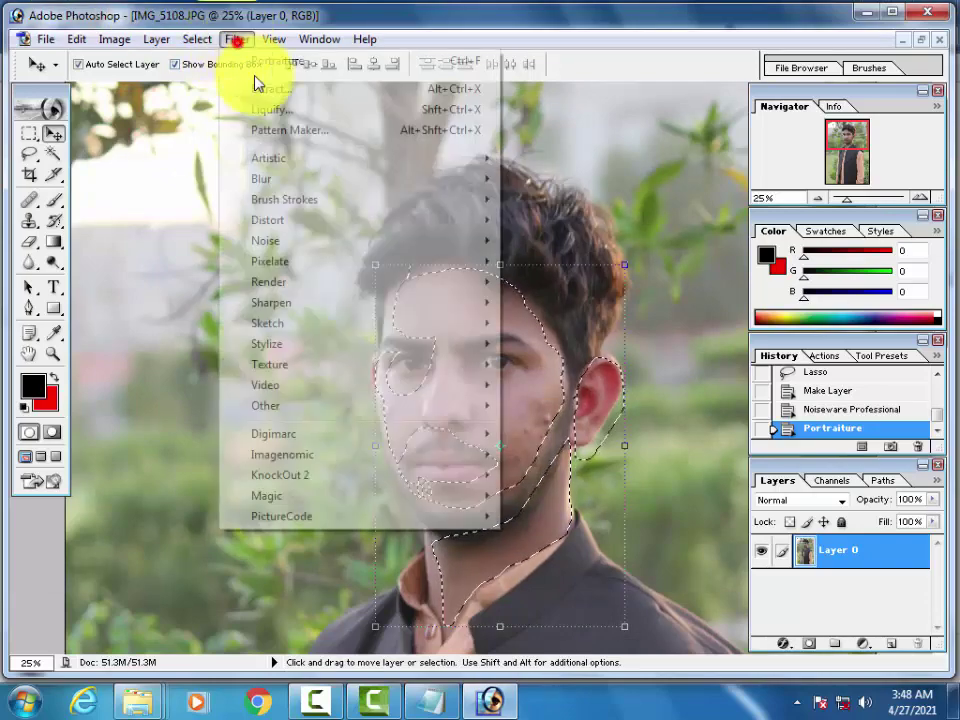
left_click(327, 454)
left_click(638, 518)
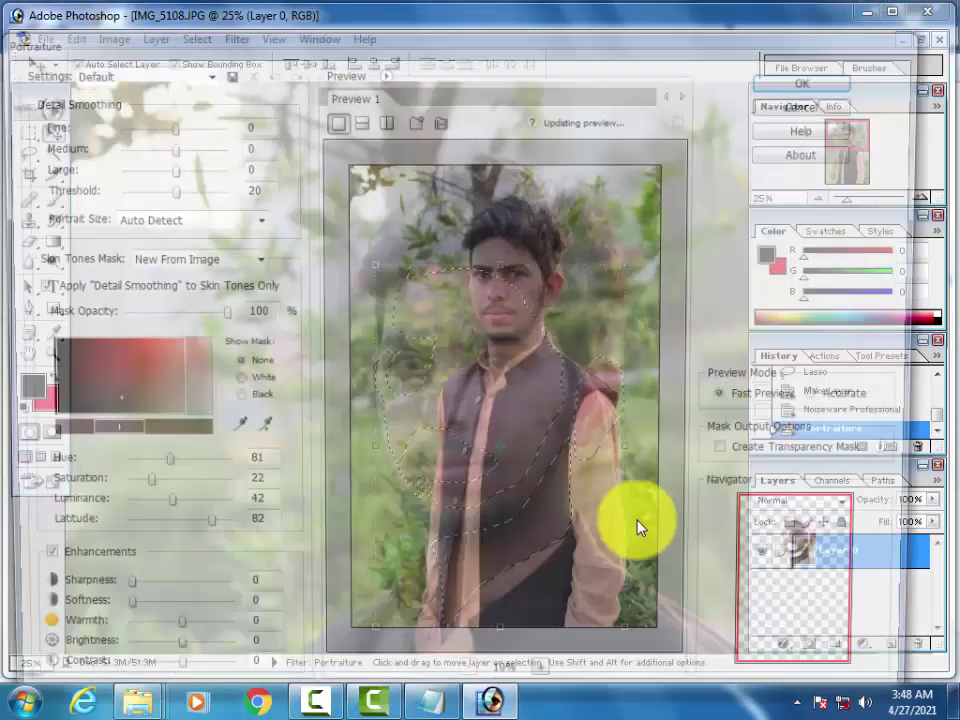
left_click(821, 78)
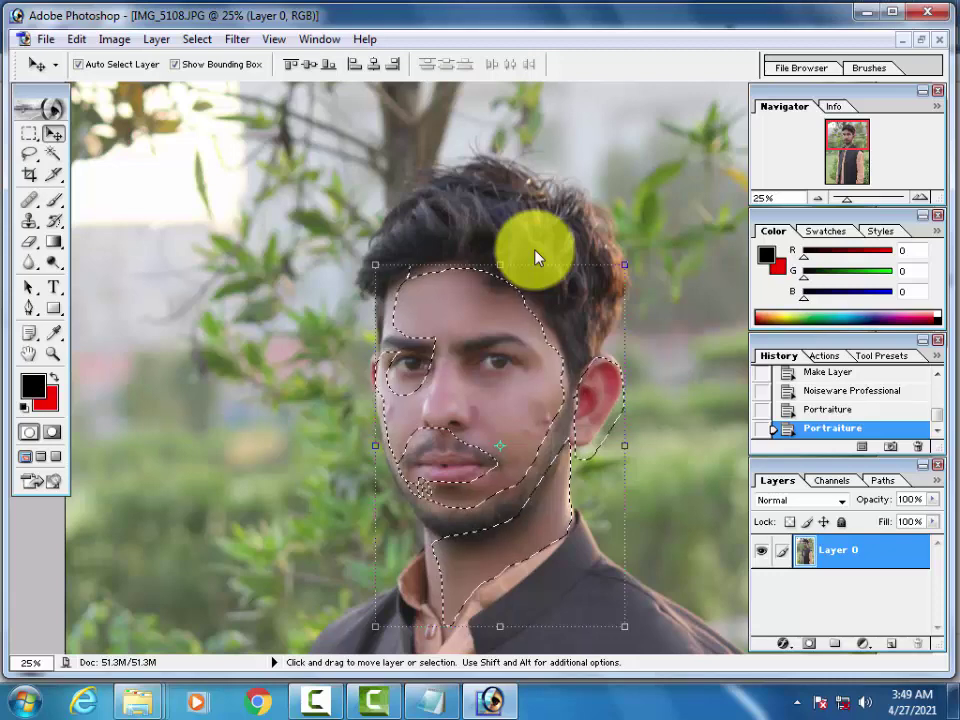
Step: Zoom in on the face, reset default colours, deselect, and pick the Patch Tool
key("ctrl+plus")
key("ctrl+plus")
key("ctrl+plus")
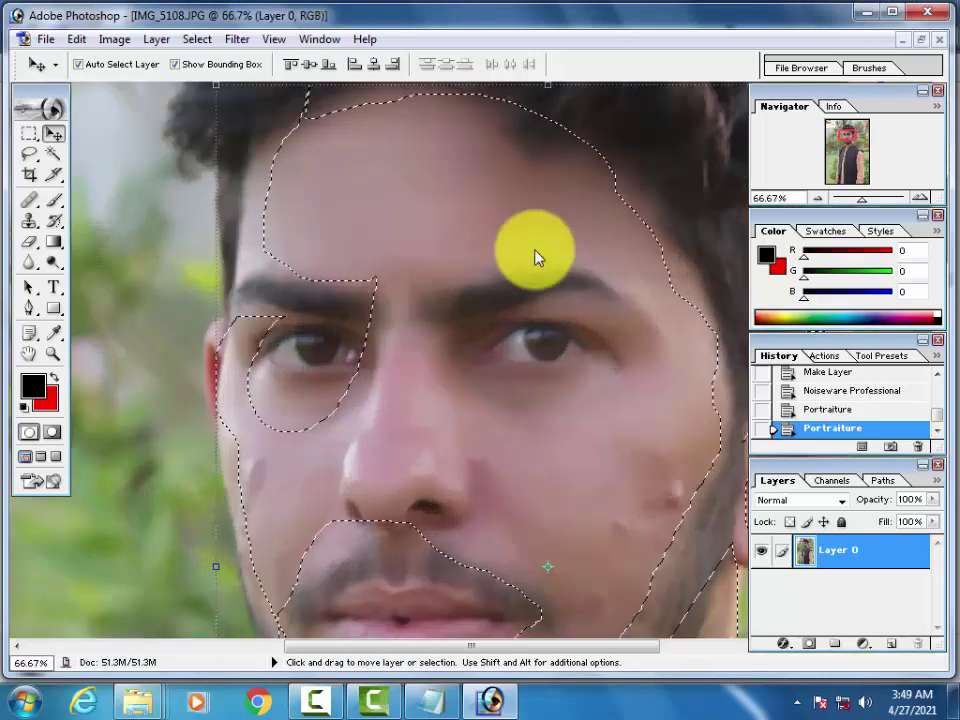
key("d")
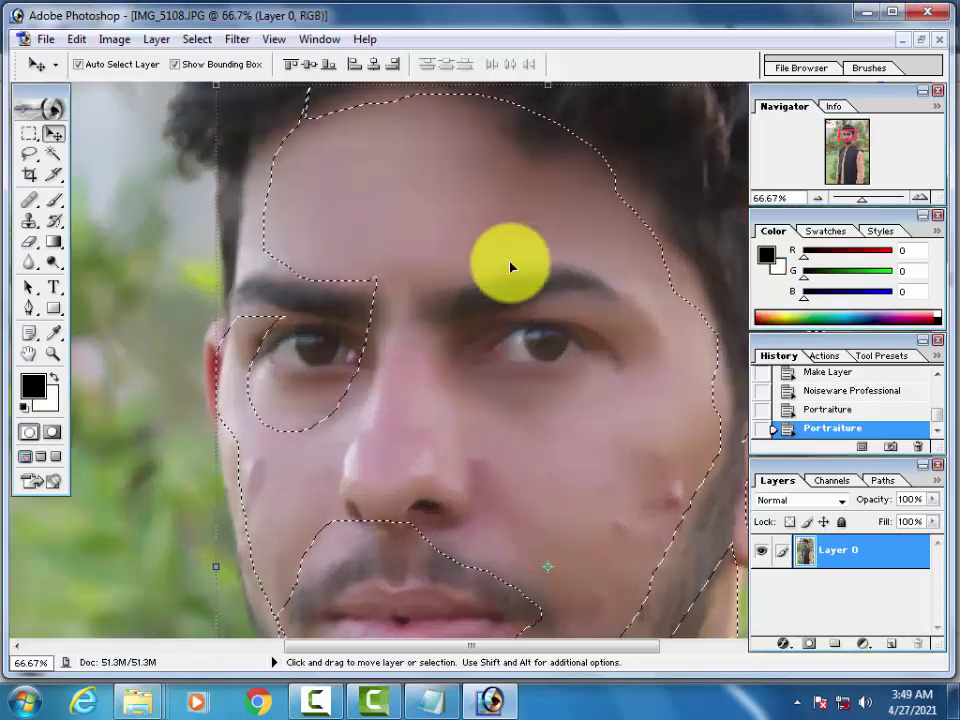
key("ctrl+d")
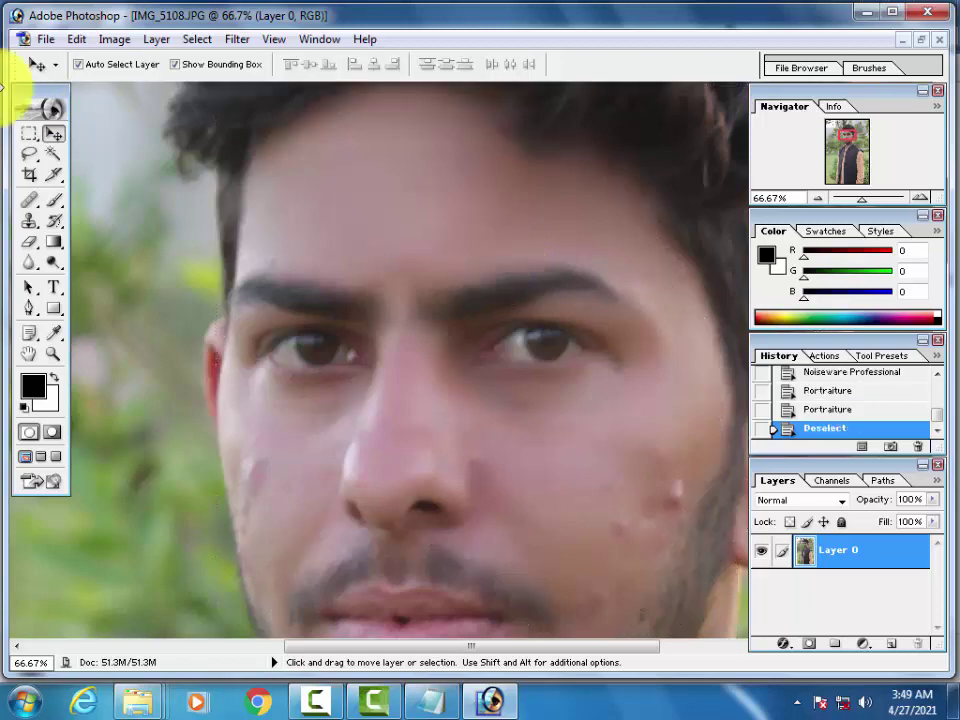
left_click(44, 204)
left_click(29, 158)
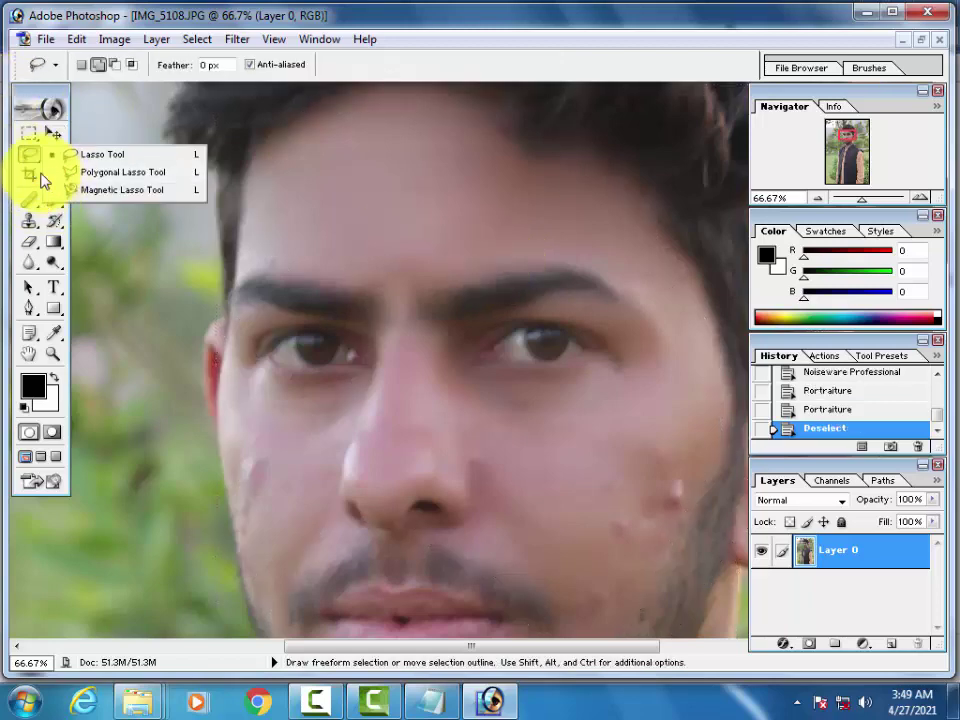
left_click(30, 176)
left_click(30, 200)
left_click(100, 216)
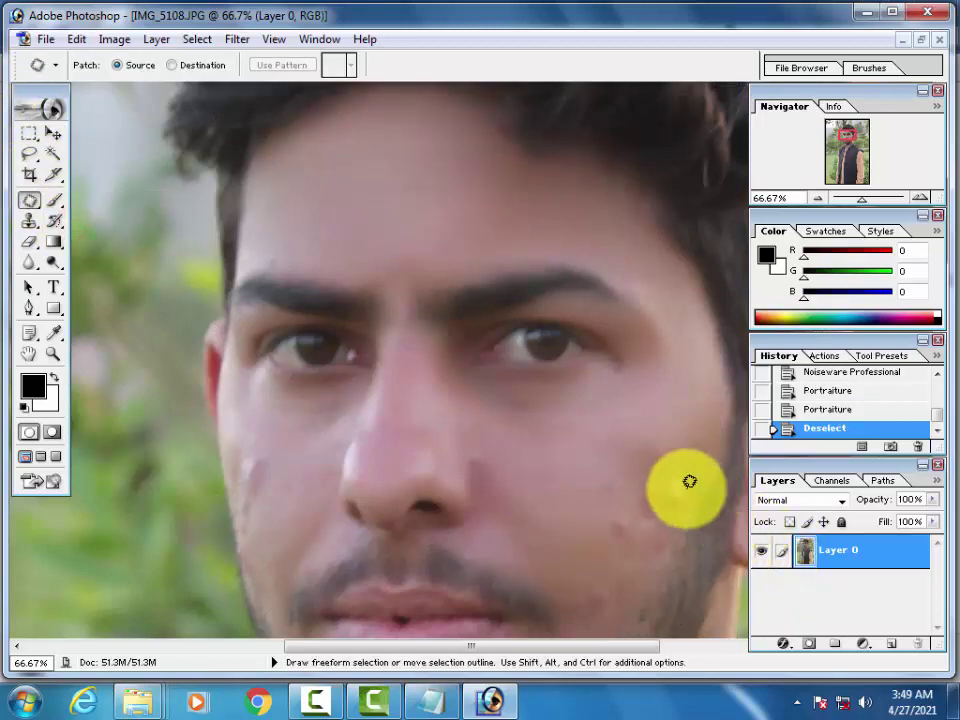
Step: Patch out the red spots and blemishes on the right cheek with nearby clean skin
mouse_move(685, 486)
left_mouse_down()
mouse_move(655, 497)
mouse_move(679, 458)
mouse_move(681, 490)
left_mouse_up()
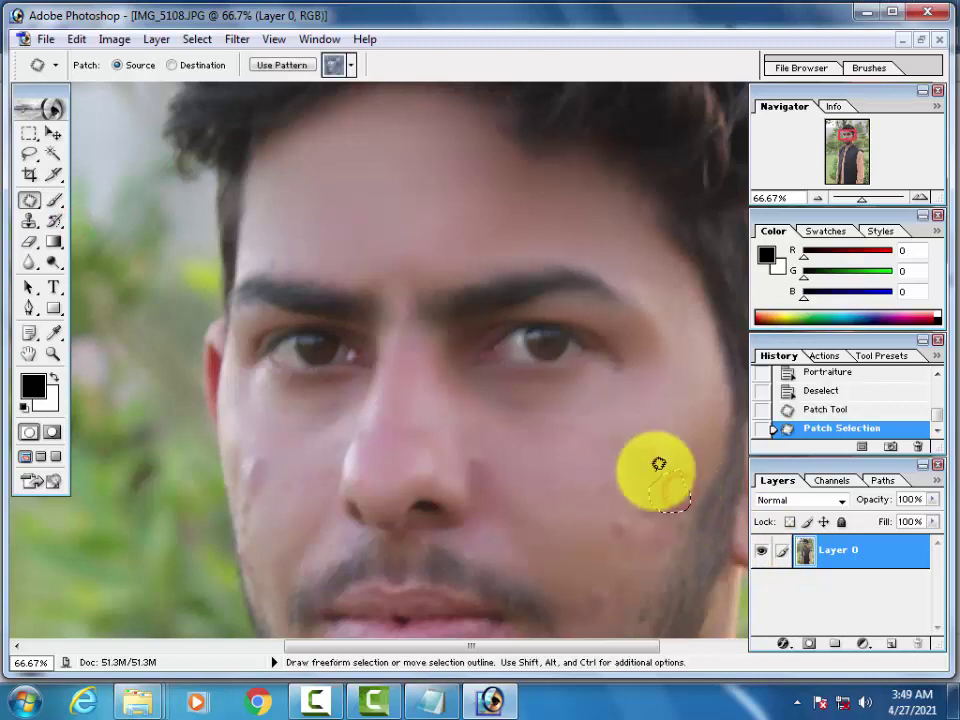
left_click(662, 458)
mouse_move(654, 441)
left_mouse_down()
mouse_move(660, 448)
mouse_move(621, 521)
left_mouse_up()
left_click(579, 470)
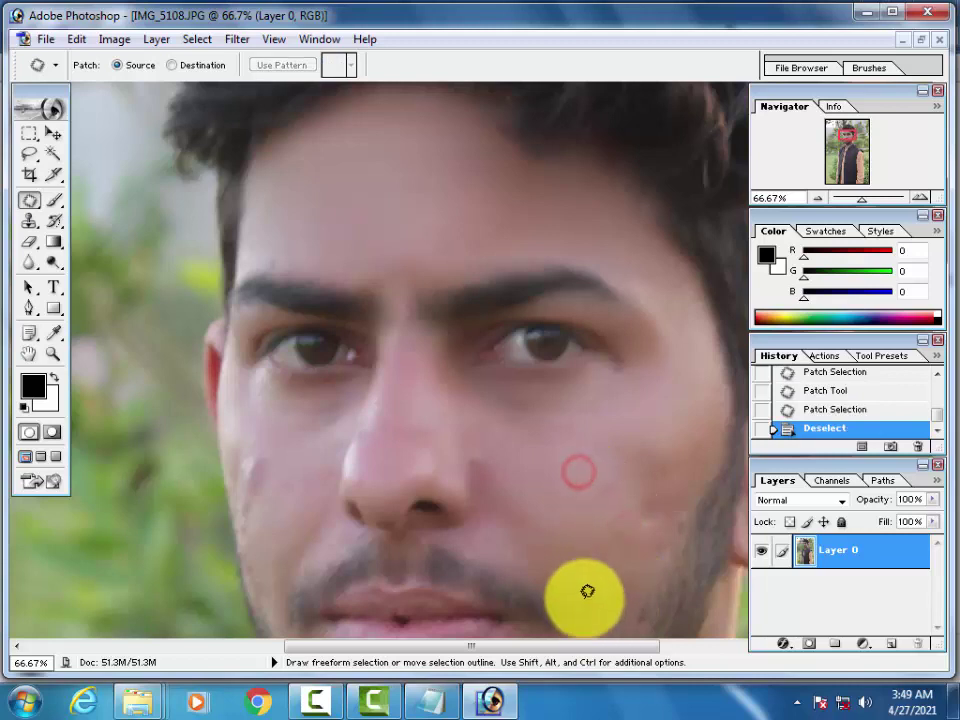
mouse_move(604, 583)
left_mouse_down()
mouse_move(608, 598)
mouse_move(549, 497)
left_mouse_up()
left_click(547, 490)
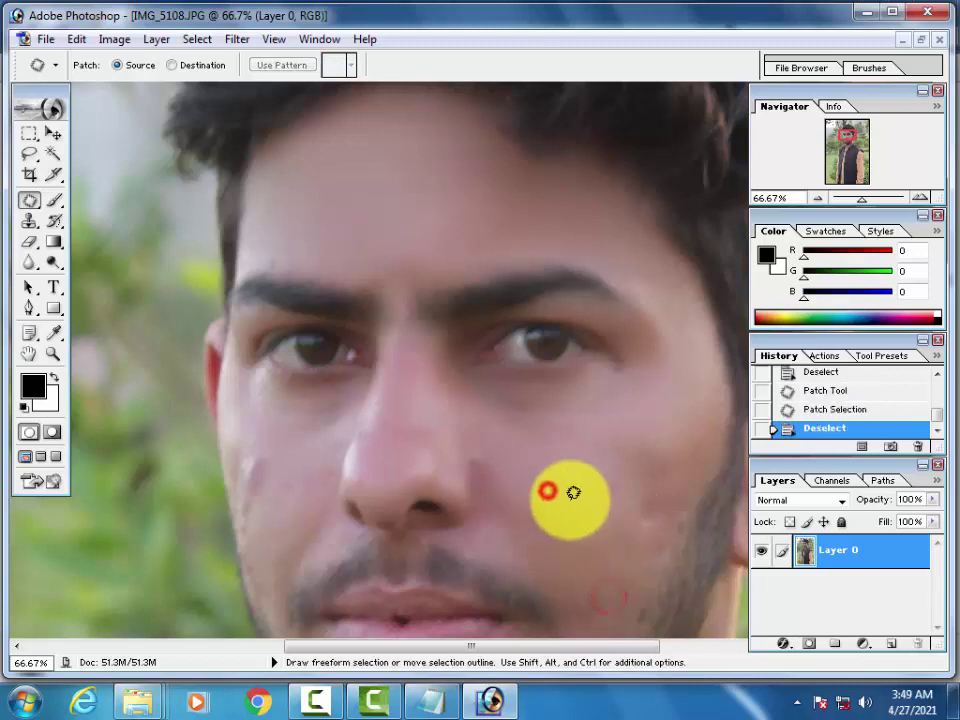
mouse_move(626, 467)
left_mouse_down()
mouse_move(632, 482)
mouse_move(553, 441)
left_mouse_up()
left_click(548, 448)
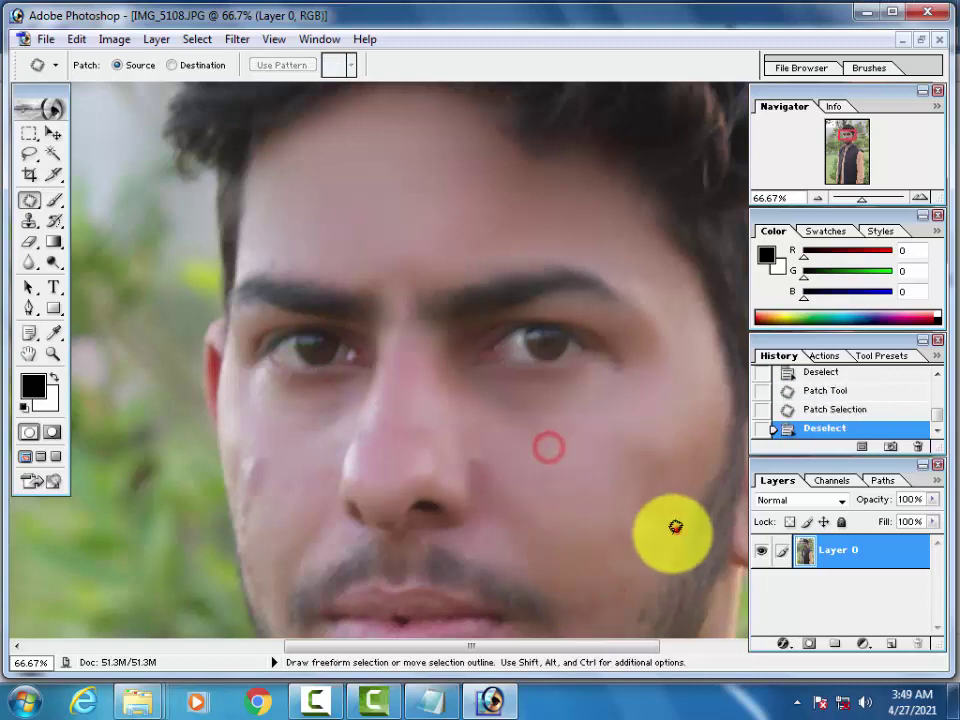
left_click_drag(675, 527, 604, 446)
mouse_move(645, 500)
left_mouse_down()
mouse_move(664, 480)
mouse_move(651, 519)
mouse_move(549, 439)
left_mouse_up()
left_click(514, 450)
Step: Patch a left-cheek blemish and the chin blemish with clean skin nearby
mouse_move(261, 450)
left_mouse_down()
mouse_move(247, 445)
mouse_move(257, 471)
mouse_move(306, 461)
left_mouse_up()
left_click(302, 467)
scroll(346, 464, "down", 1)
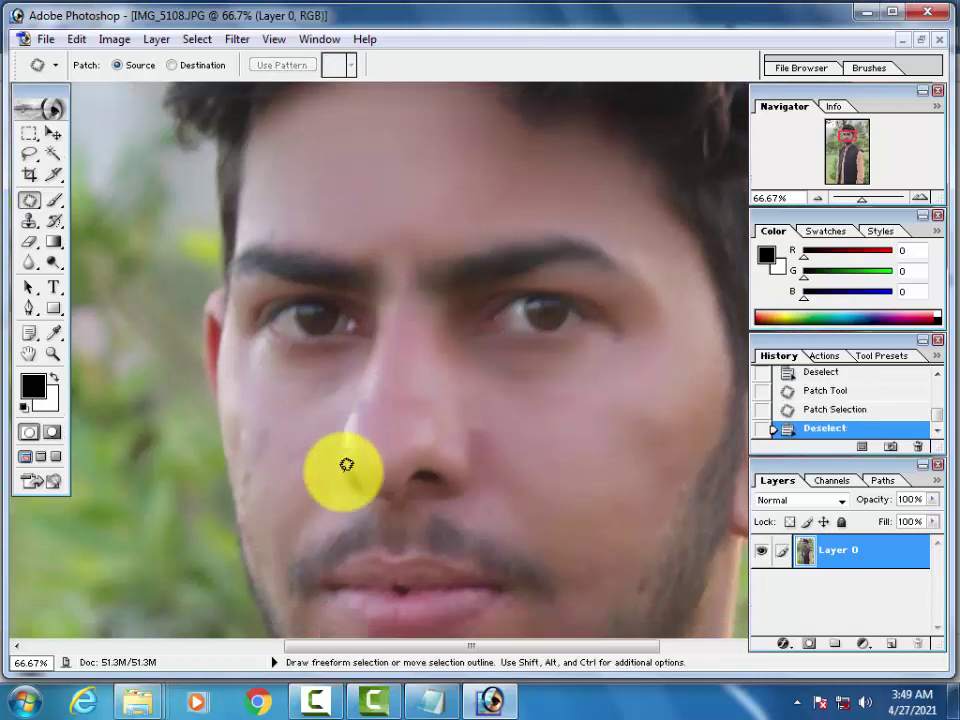
scroll(346, 464, "down", 2)
scroll(351, 450, "down", 1)
mouse_move(557, 525)
left_mouse_down()
mouse_move(551, 511)
mouse_move(549, 549)
mouse_move(574, 413)
left_mouse_up()
left_click(570, 405)
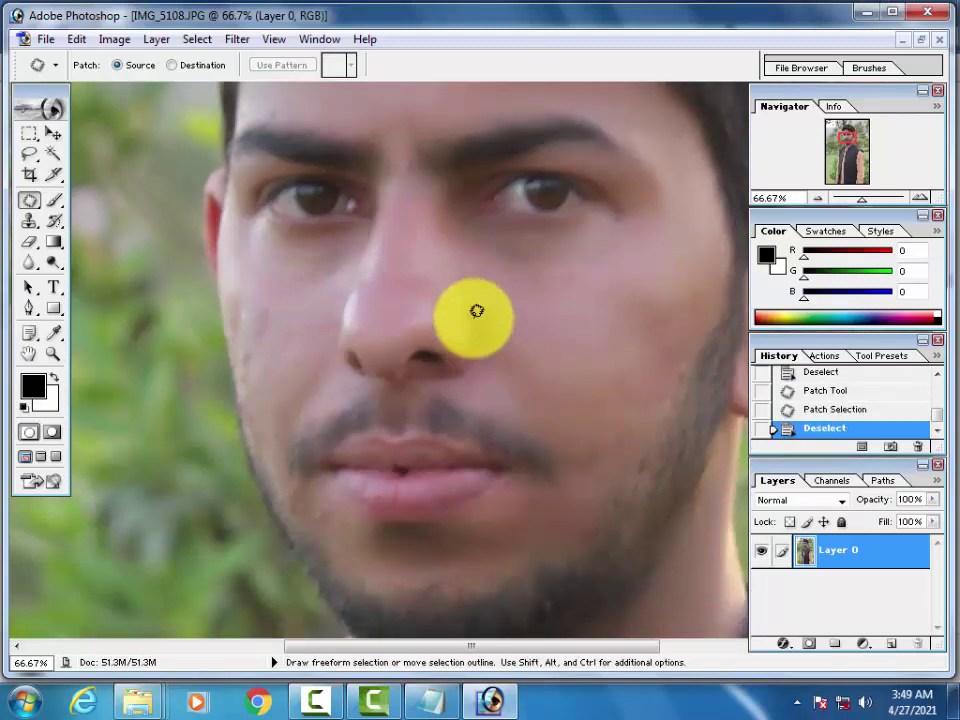
Step: Patch the spot on the nose and another blemish on the left cheek
left_click_drag(477, 307, 484, 370)
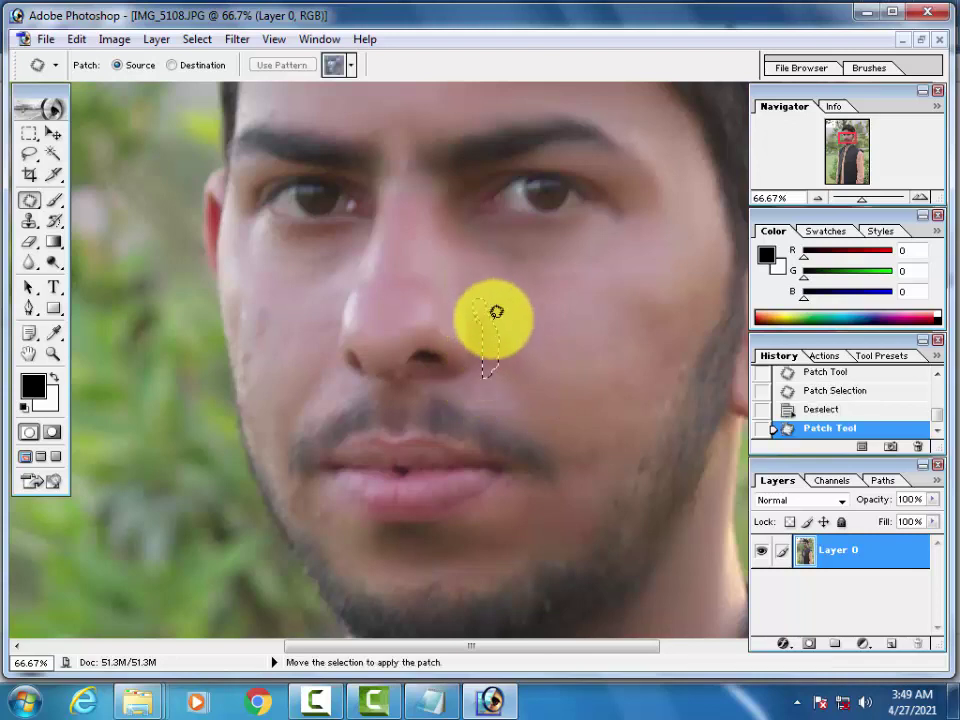
left_click_drag(493, 320, 398, 305)
left_click(498, 312)
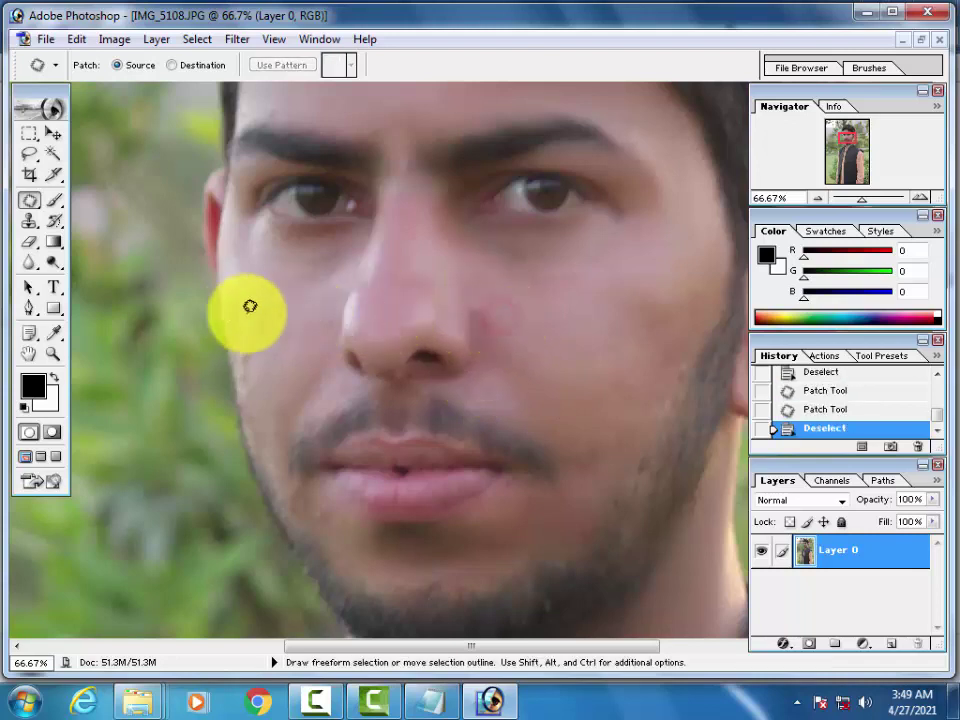
mouse_move(270, 298)
left_mouse_down()
mouse_move(280, 343)
mouse_move(259, 283)
mouse_move(302, 294)
mouse_move(302, 306)
left_mouse_up()
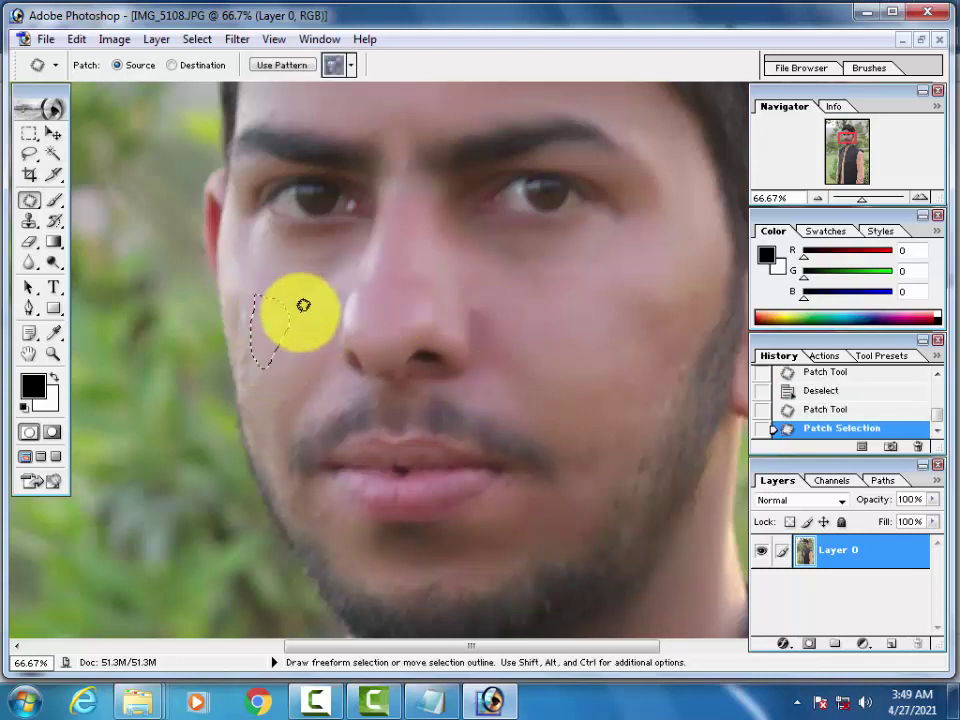
left_click(299, 338)
Step: Minimize Photoshop to bring the Notepad key list into view
scroll(336, 240, "up", 3)
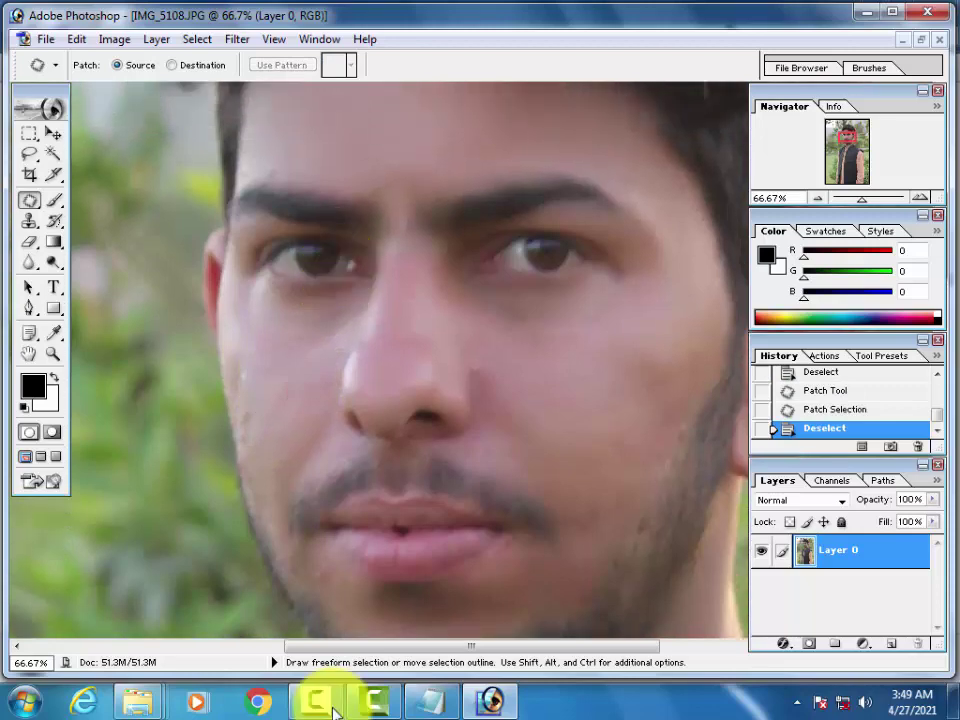
left_click(487, 700)
left_click(407, 698)
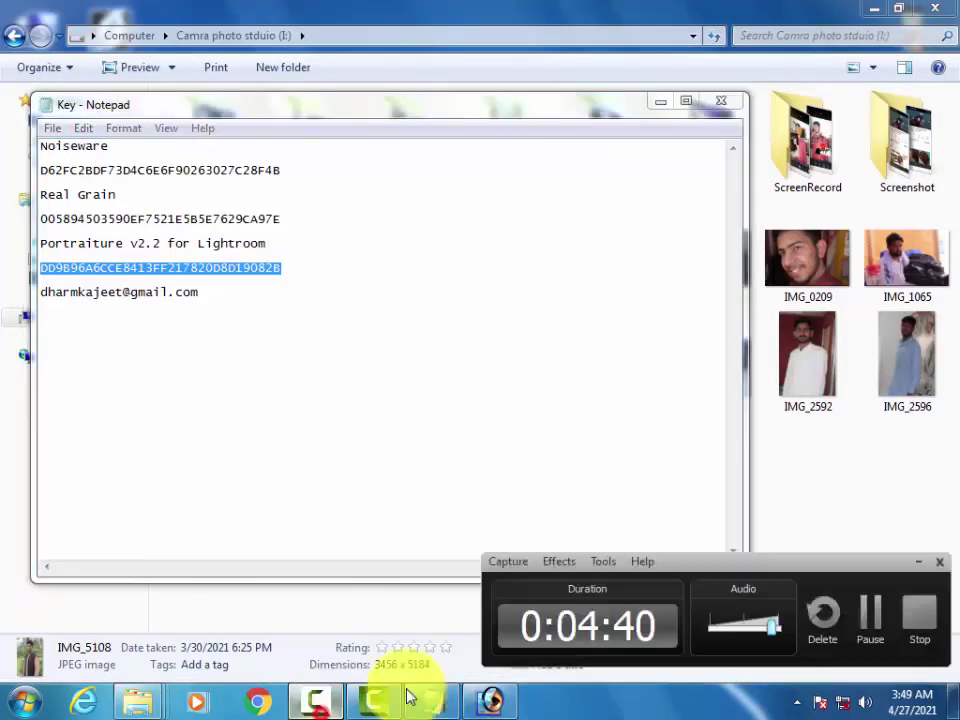